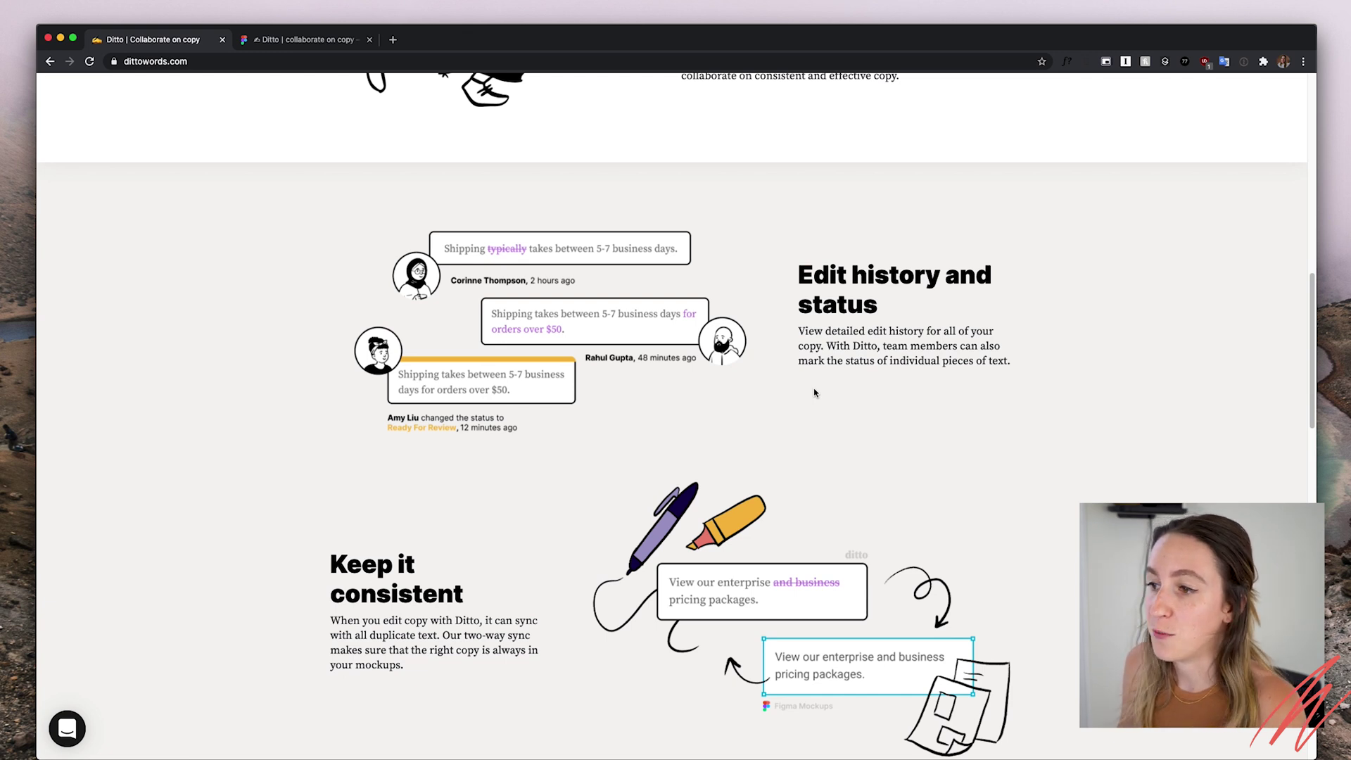
- Scroll through the Ditto homepage's feature and pricing sections, then back up
scroll(815, 392, down, 2)
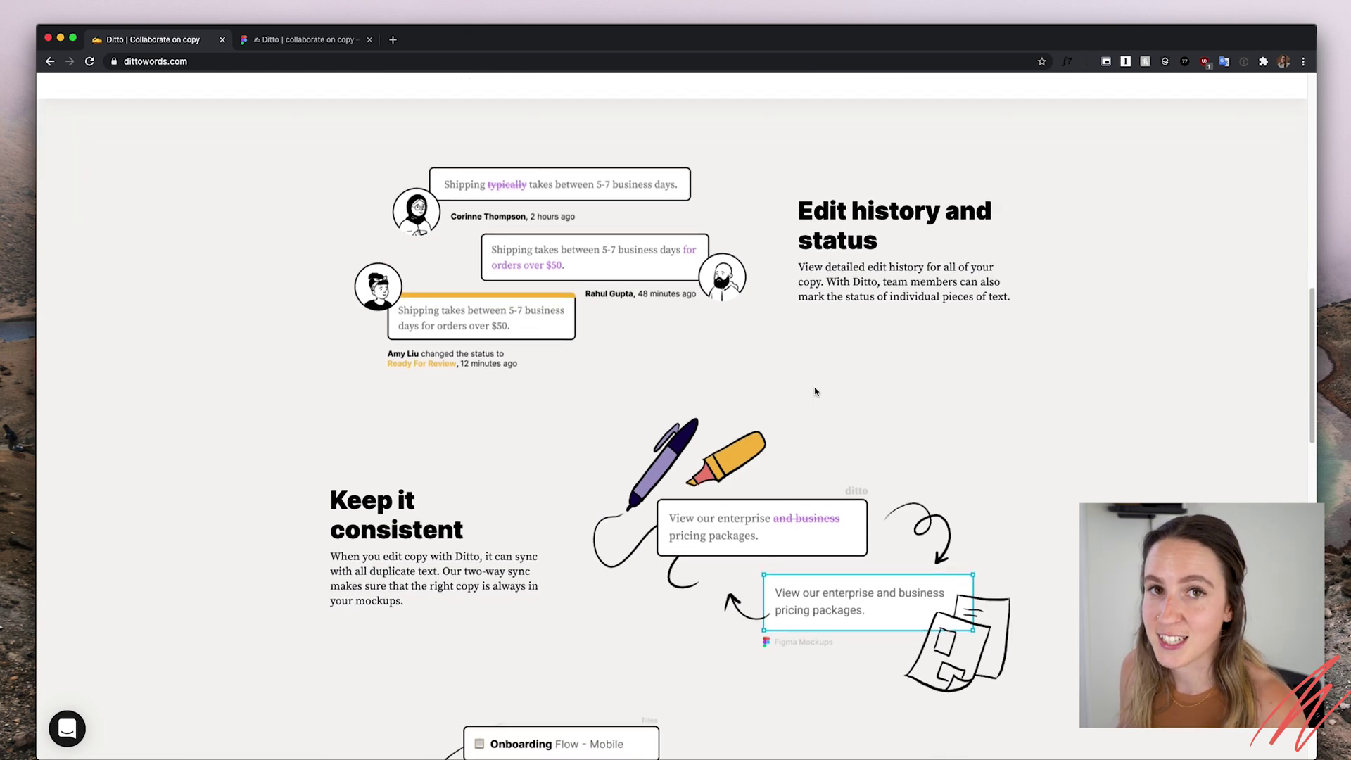
scroll(815, 392, down, 1)
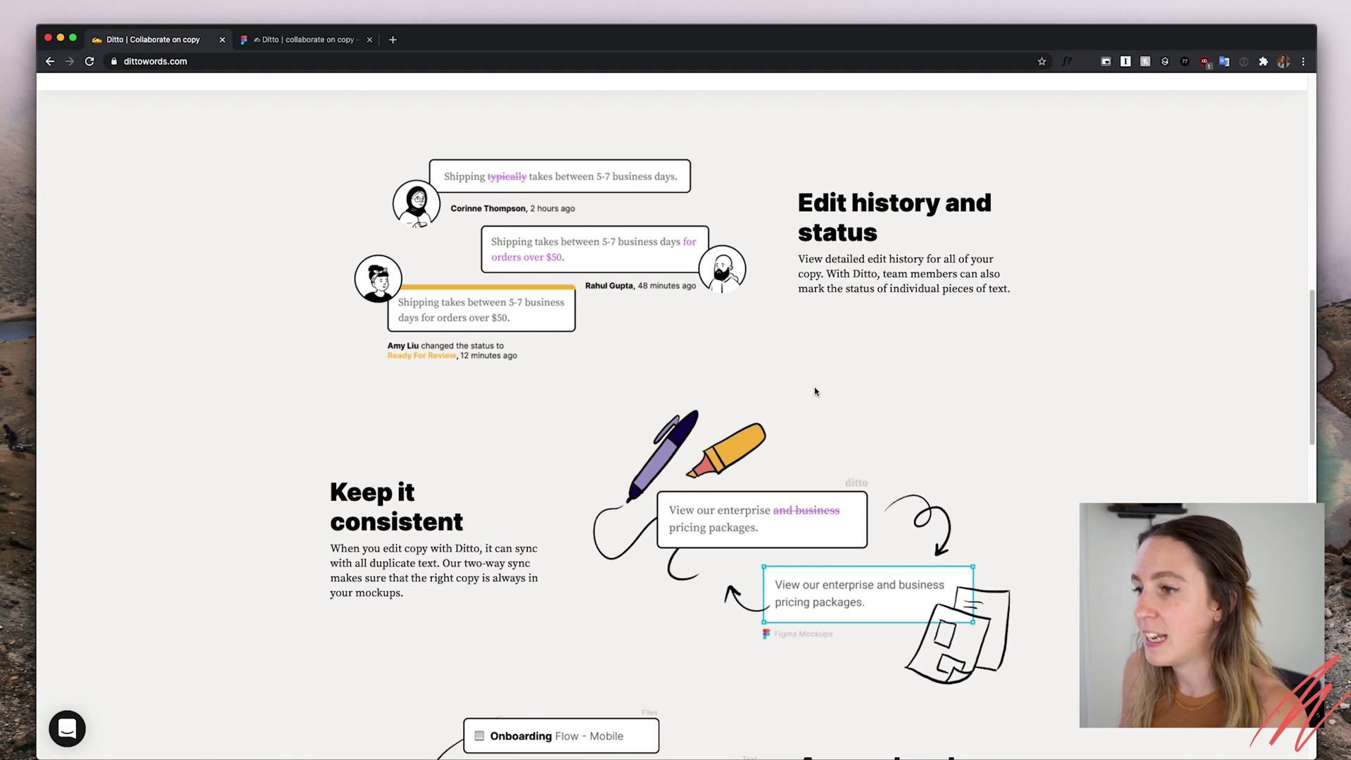
scroll(815, 392, down, 8)
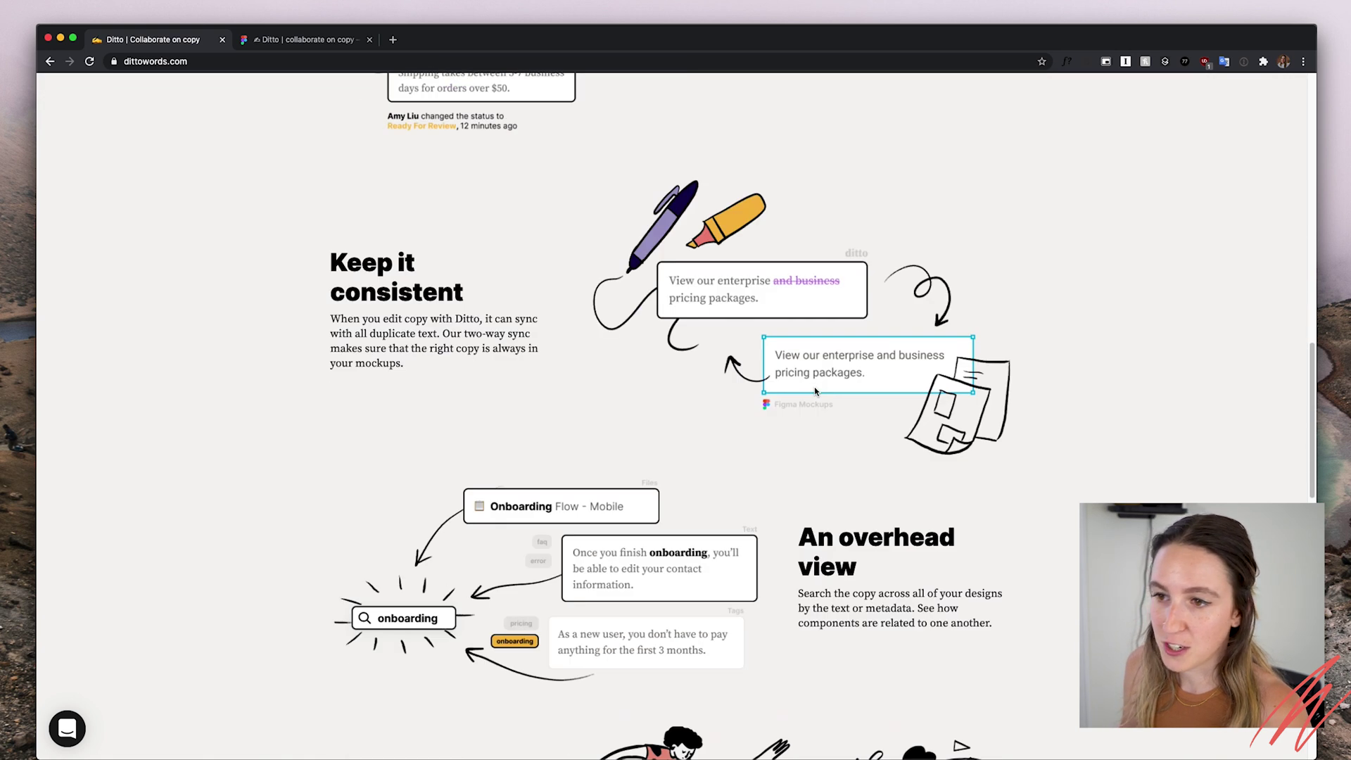
scroll(815, 392, down, 1)
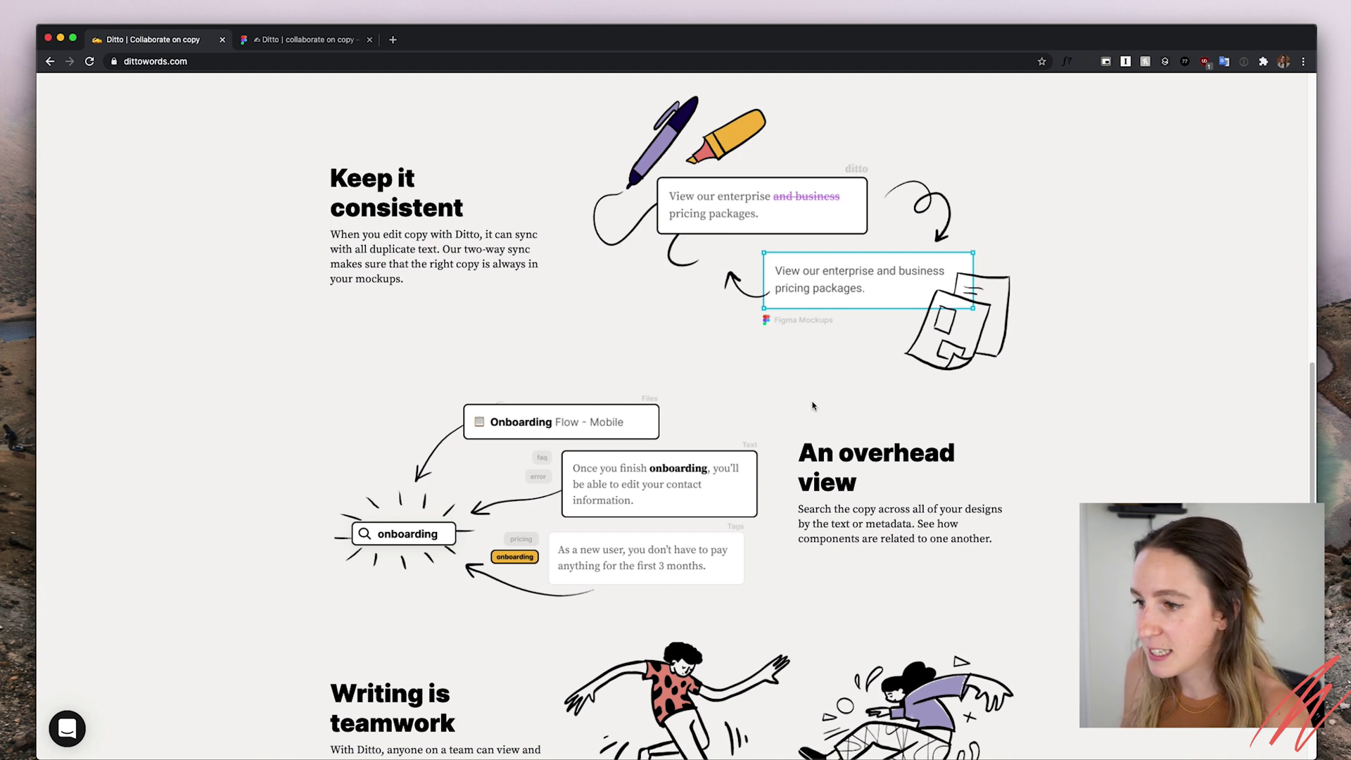
scroll(811, 406, down, 5)
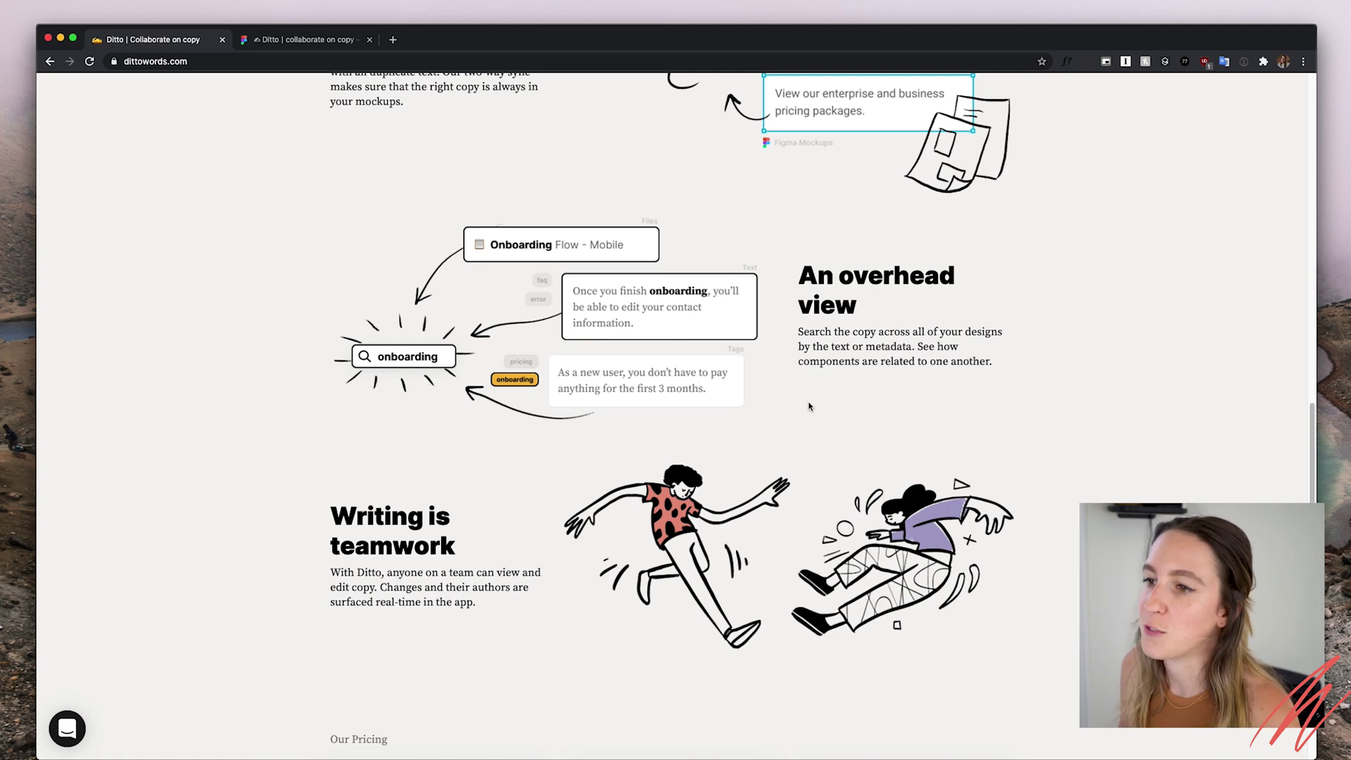
scroll(809, 406, down, 5)
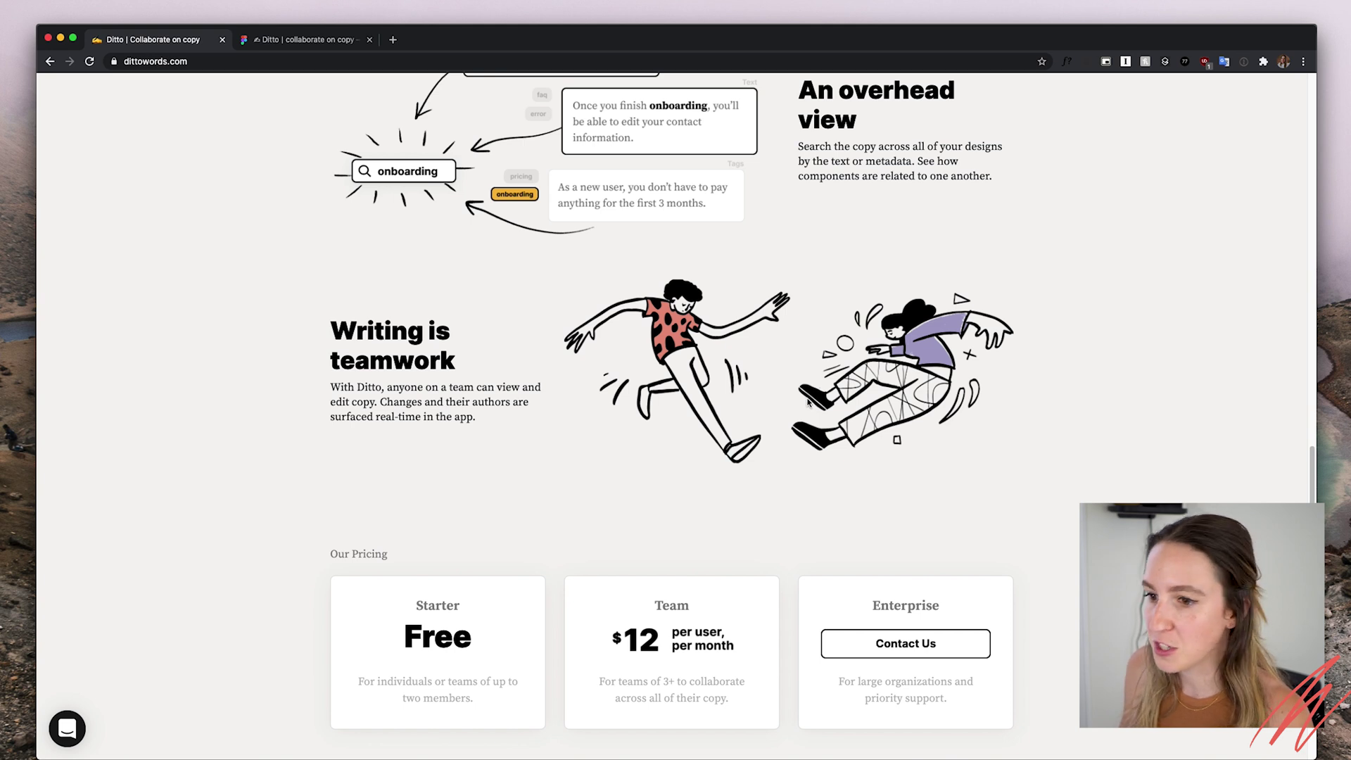
scroll(808, 402, down, 4)
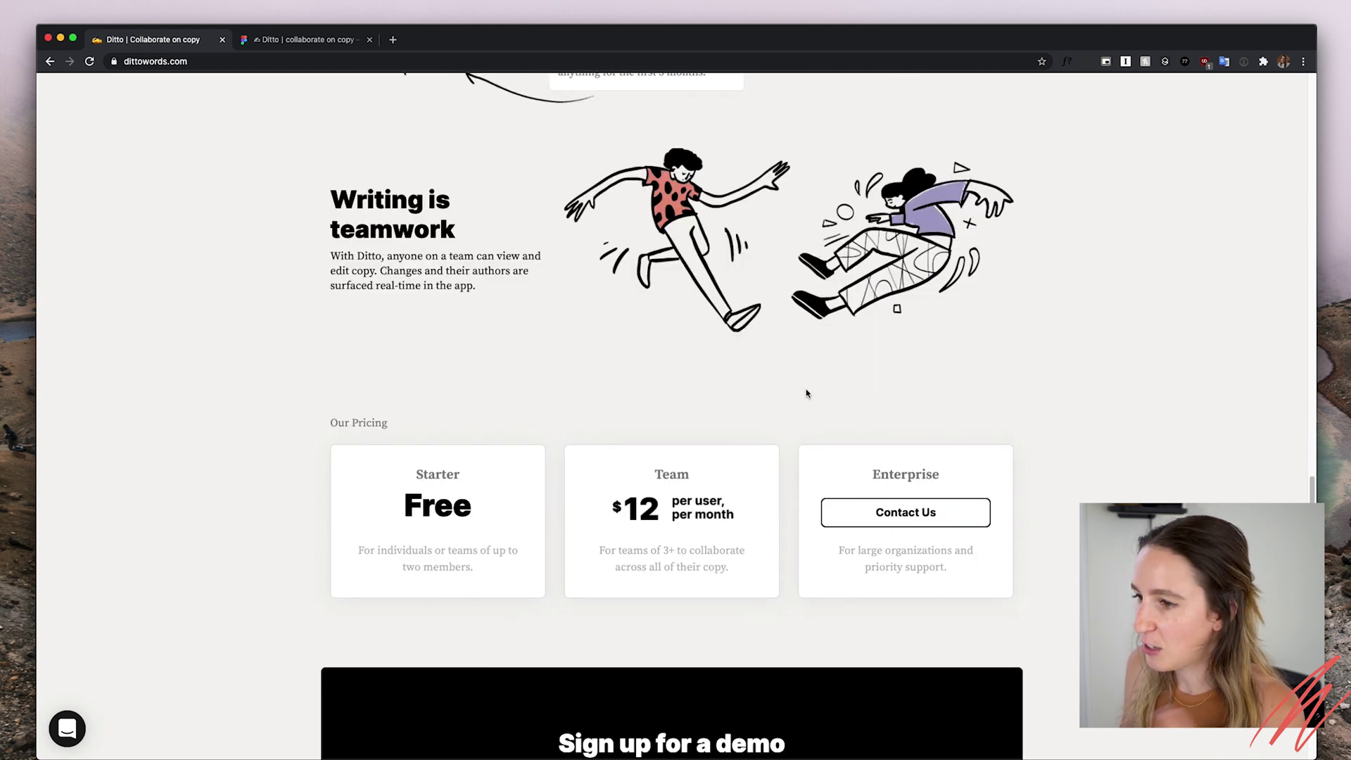
scroll(807, 392, up, 20)
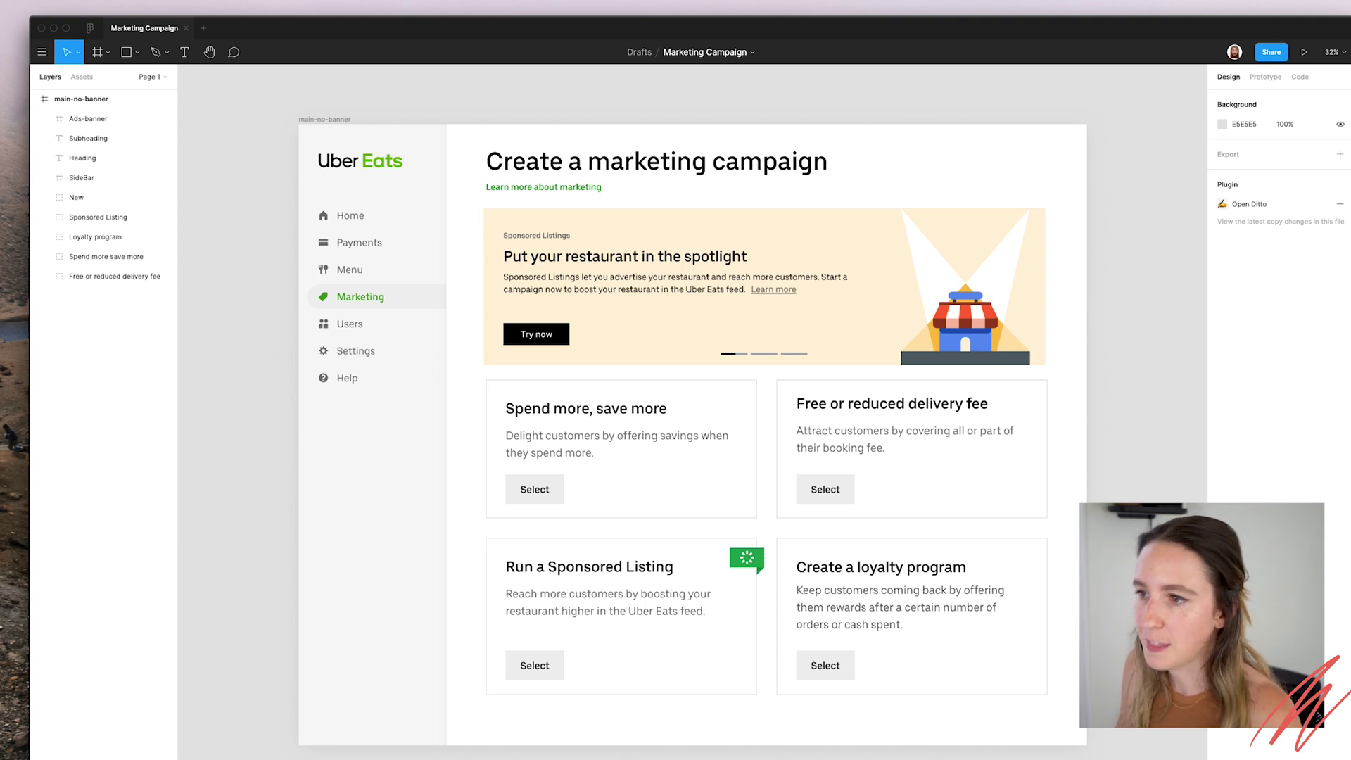
- Launch the Ditto plugin and connect it to the Marketing Campaign file using the file's share link
click(355, 0)
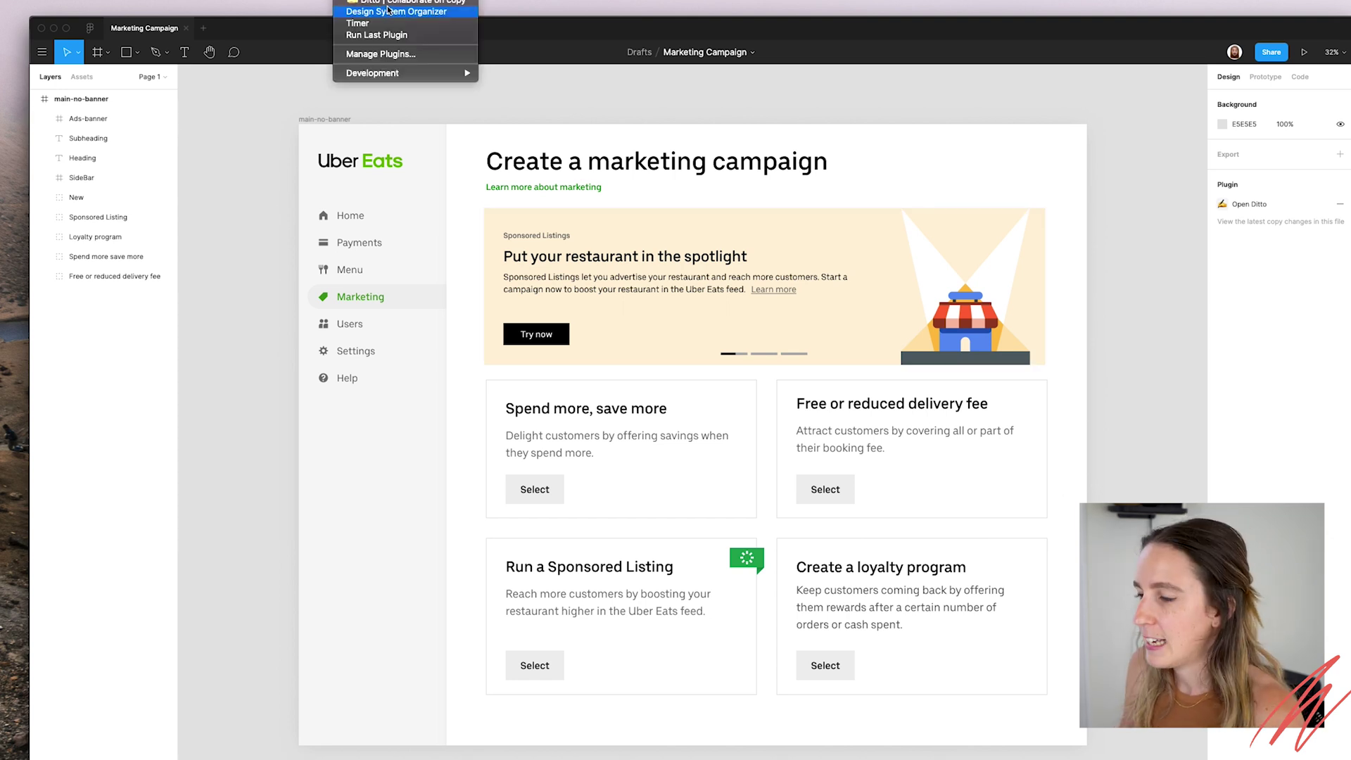
click(389, 4)
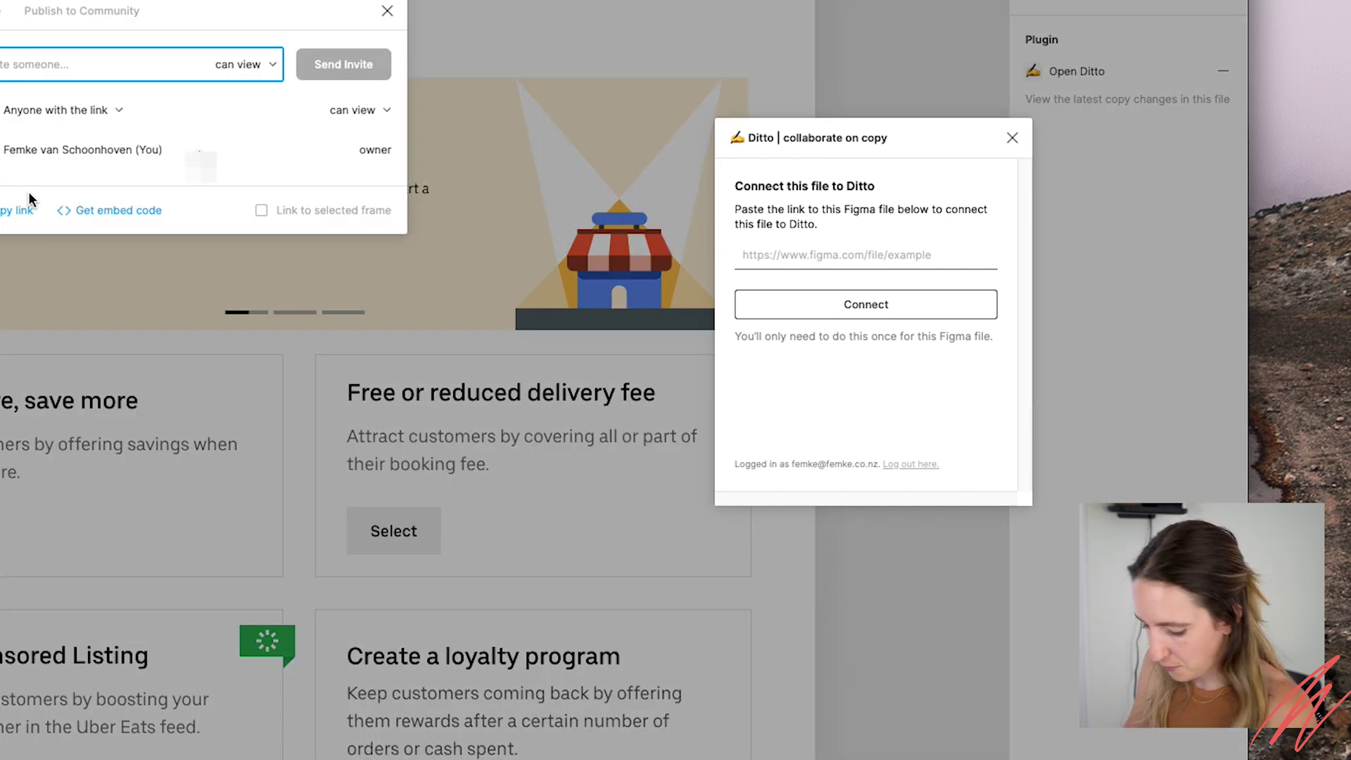
click(16, 210)
click(410, 35)
click(800, 248)
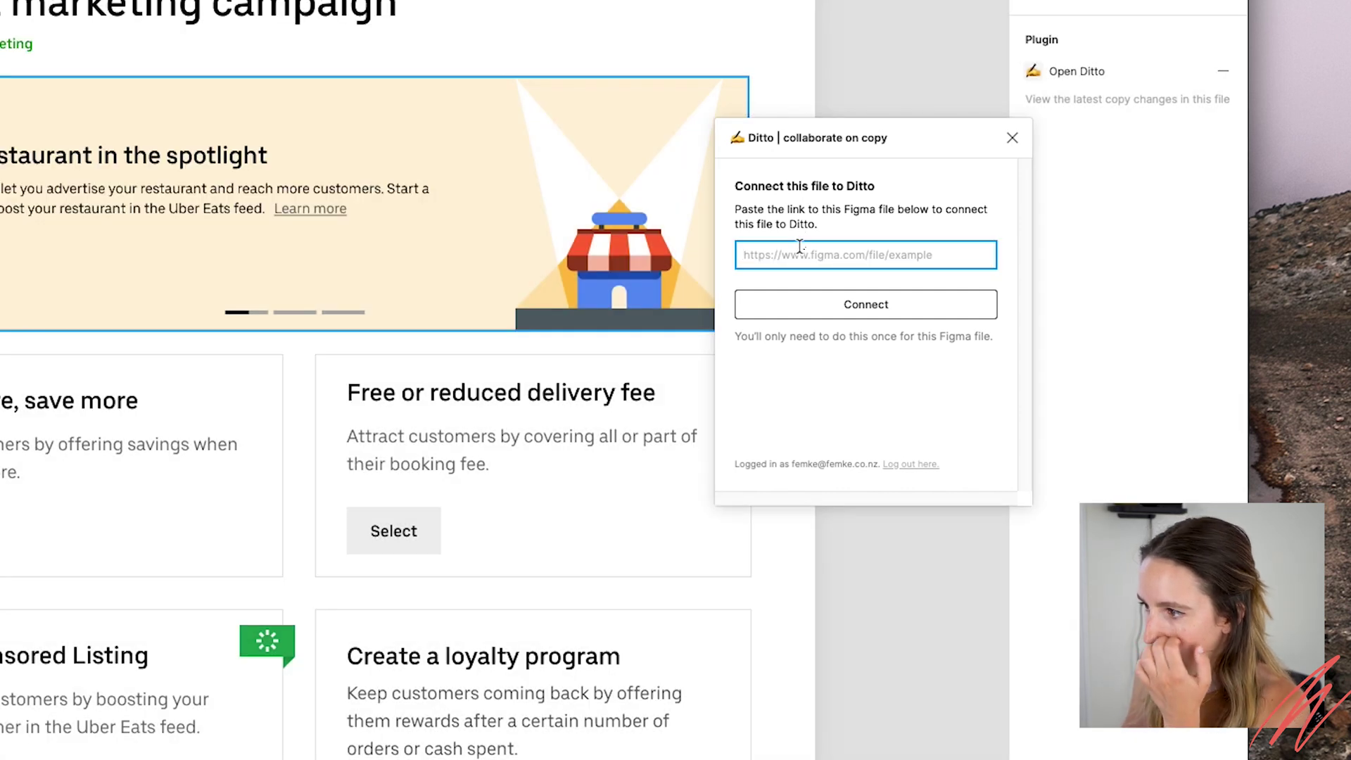
key(super+v)
click(850, 313)
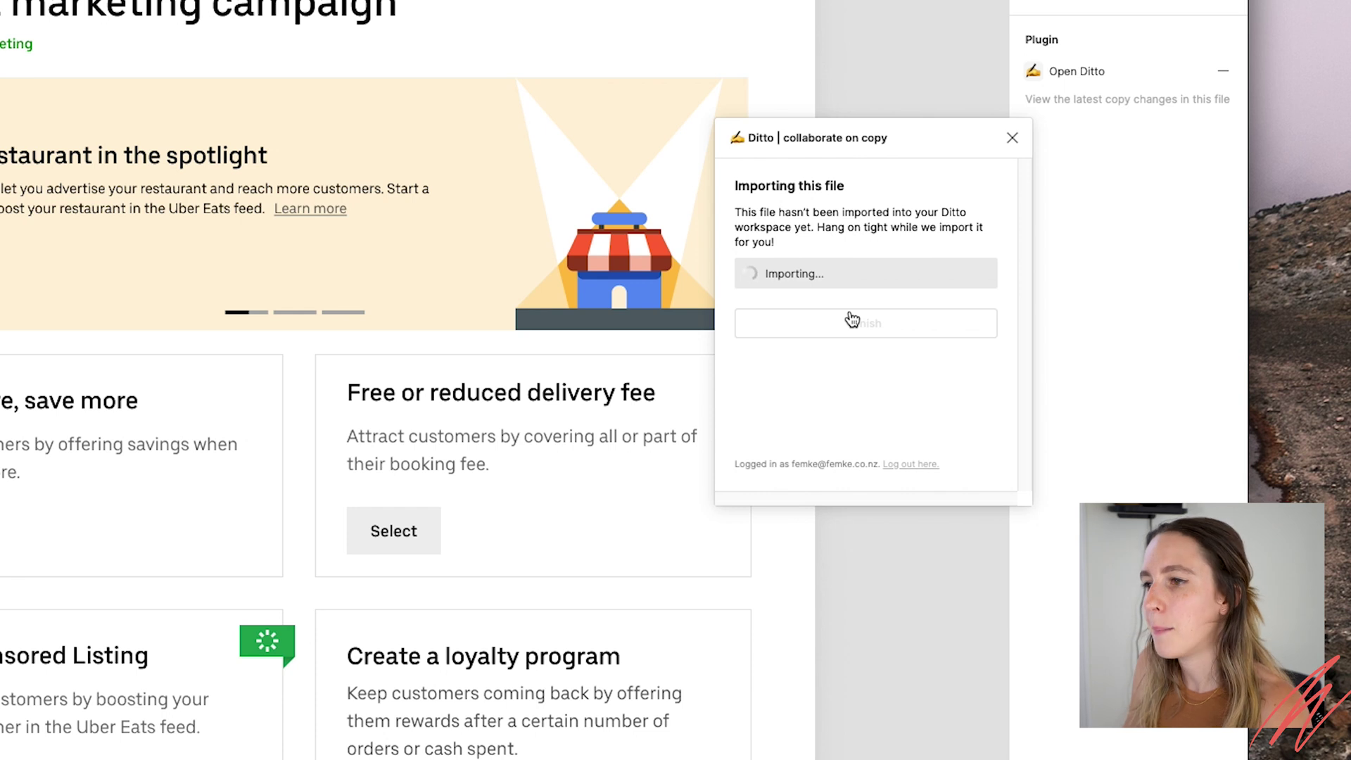
click(852, 321)
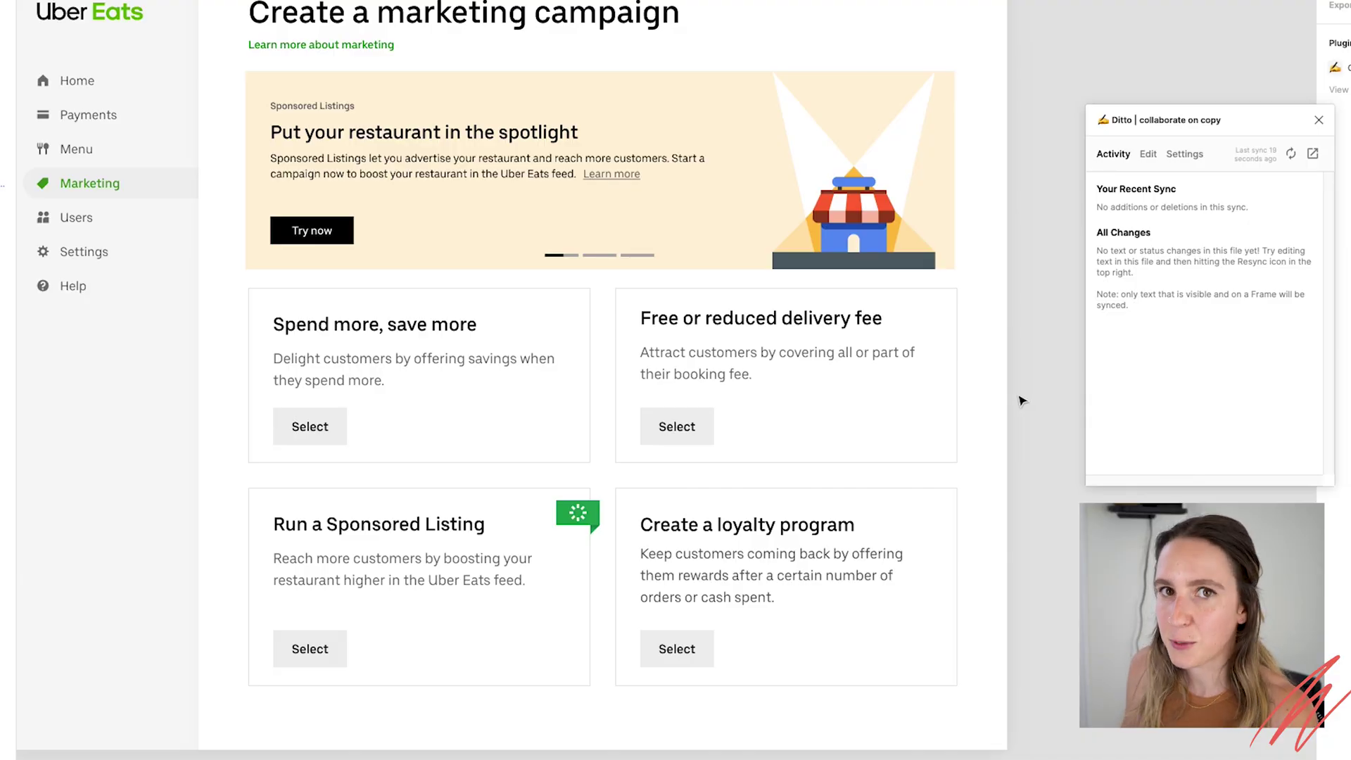
- Change the Select button copy to 'Begin', status Work in Progress, note 'Still exploring different option'
click(1148, 159)
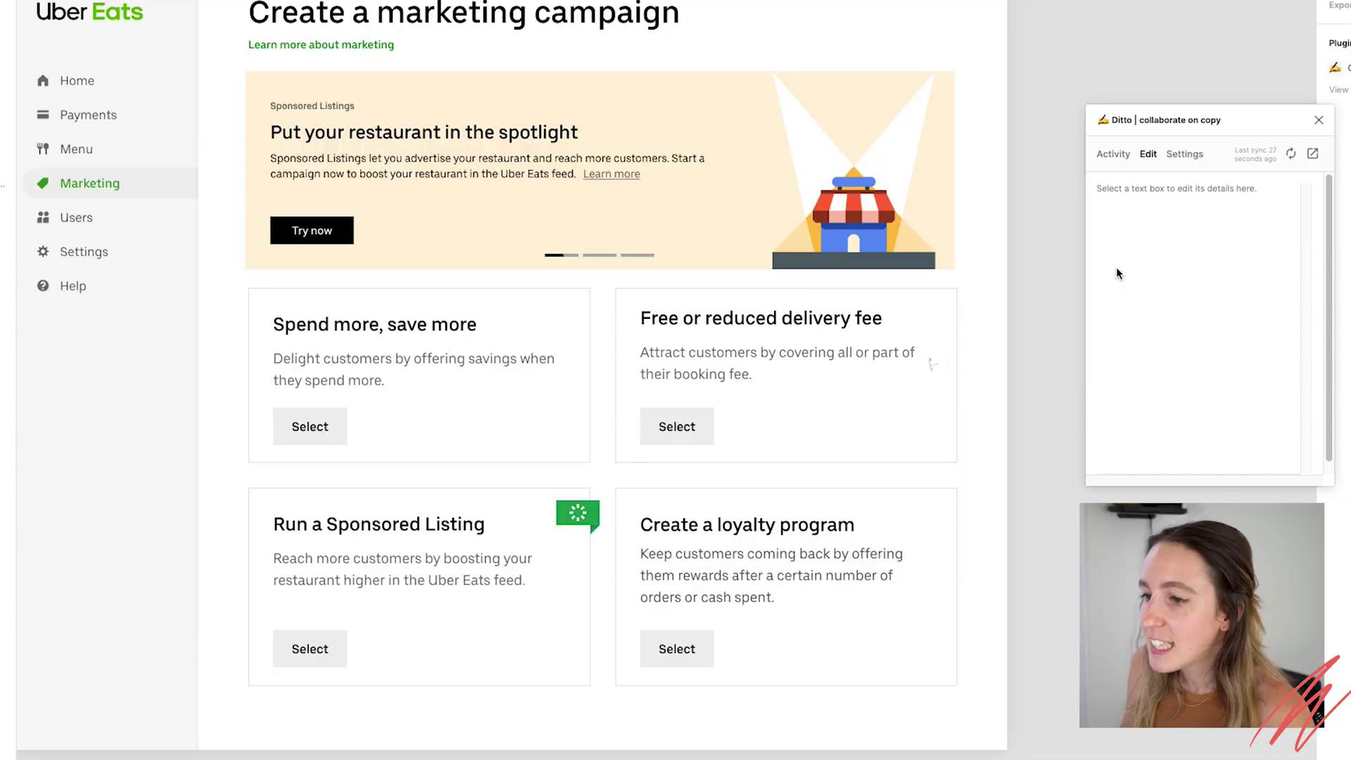
double_click(675, 426)
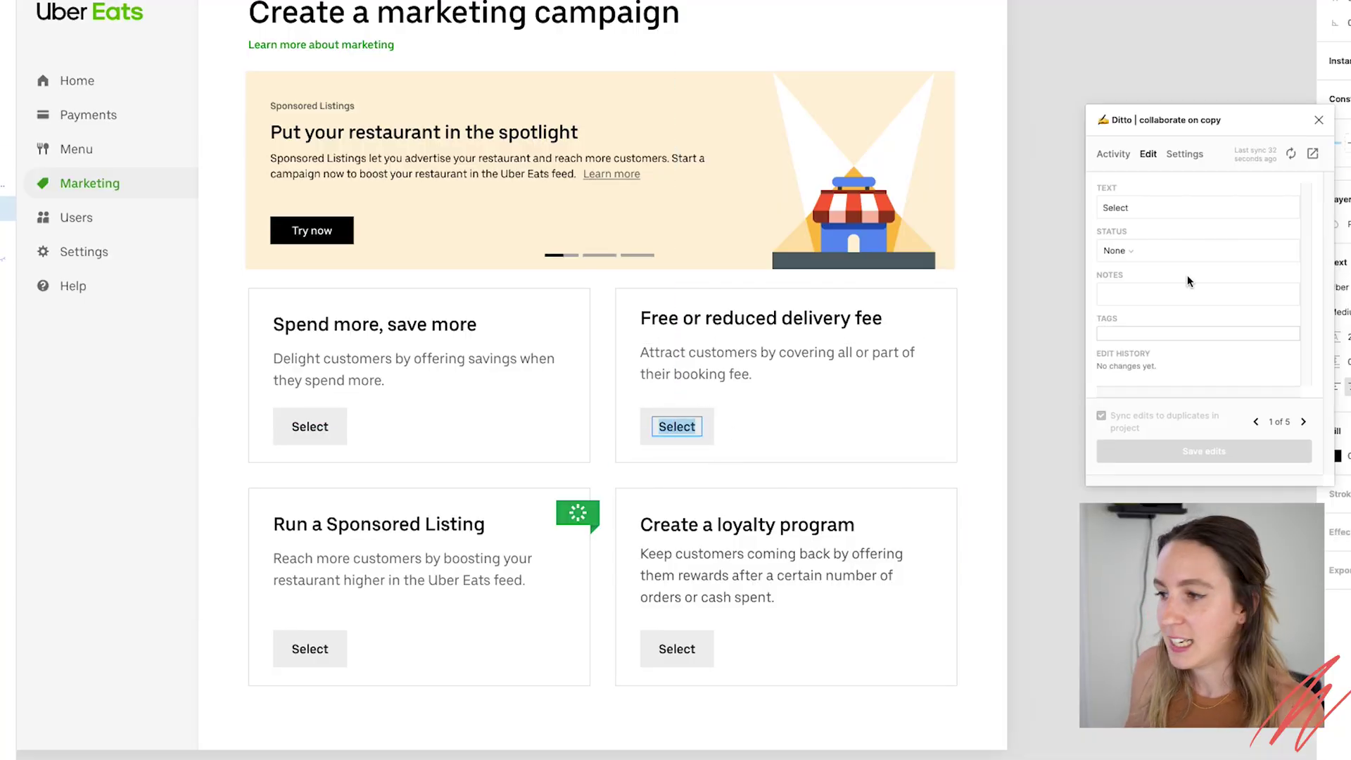
click(1145, 208)
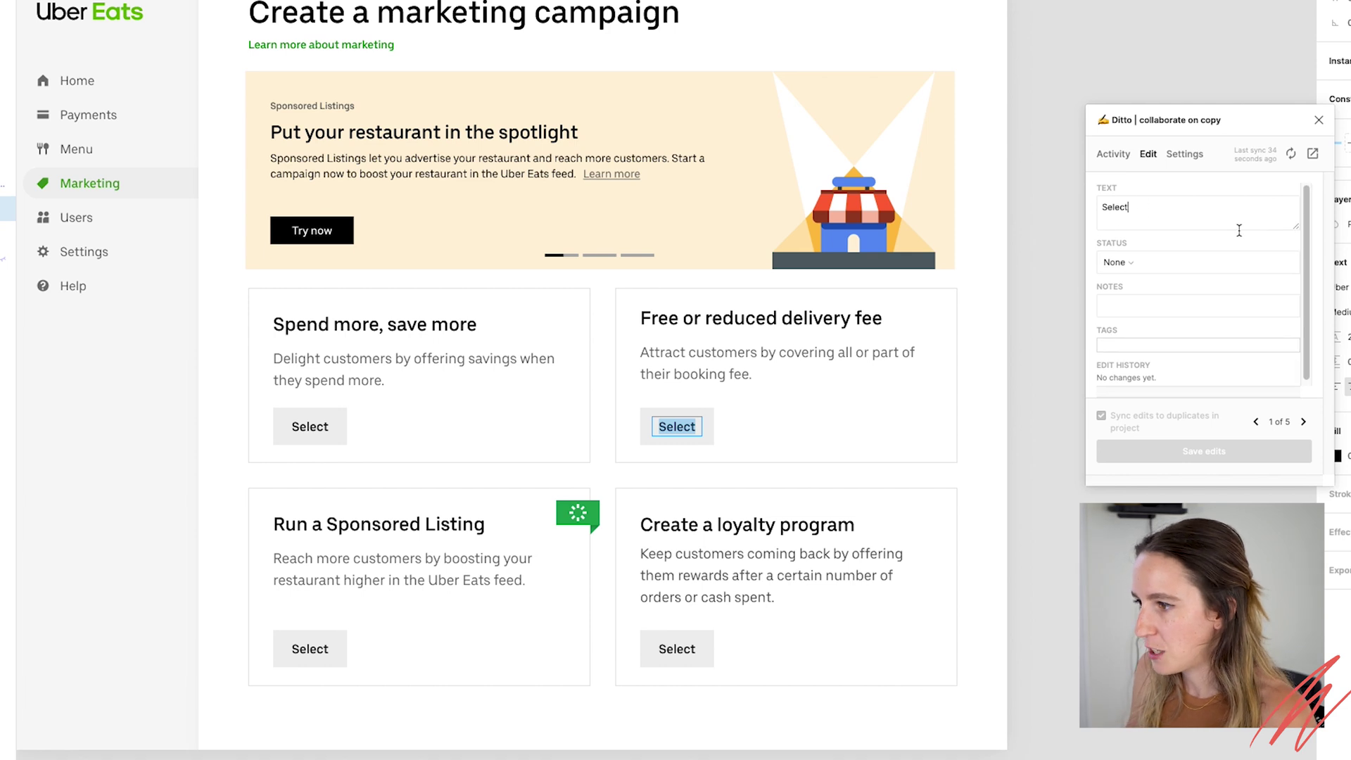
key(ctrl+a)
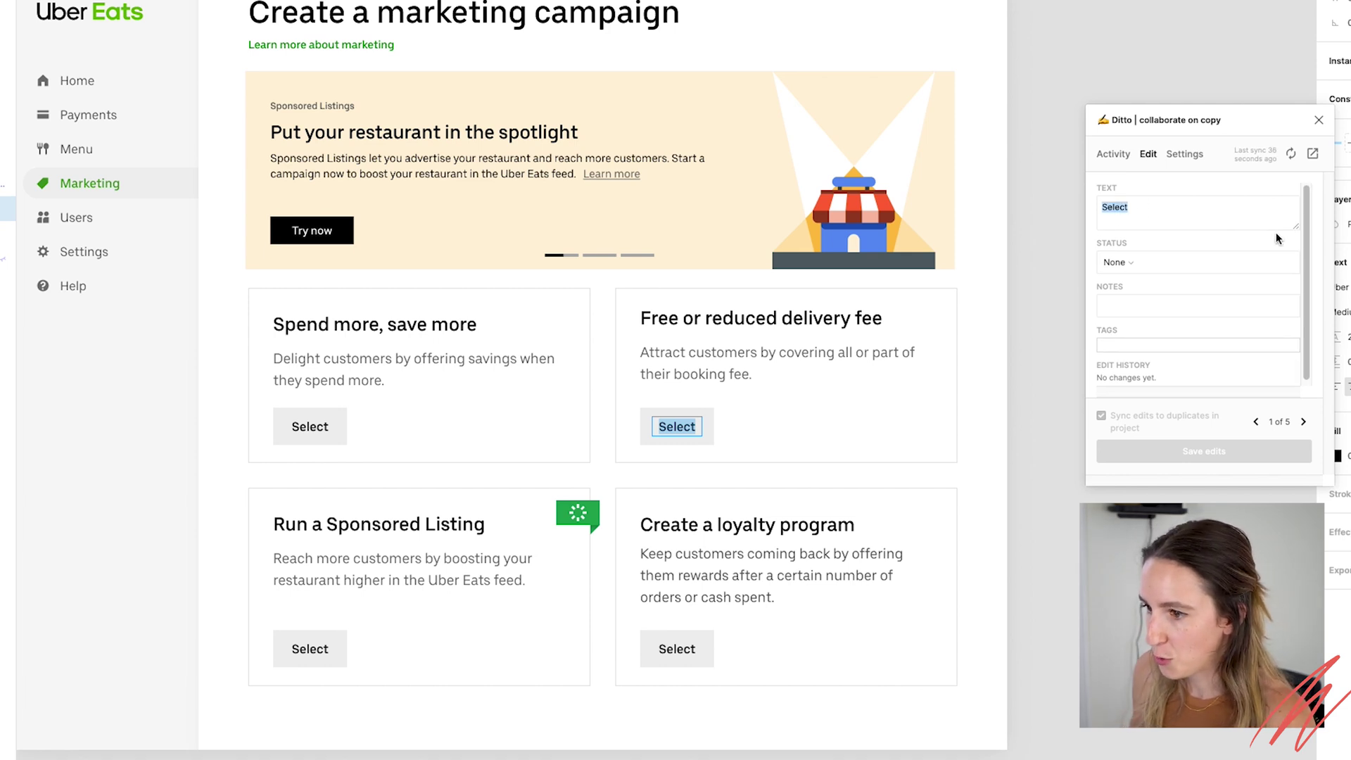
text(Begin)
click(1133, 334)
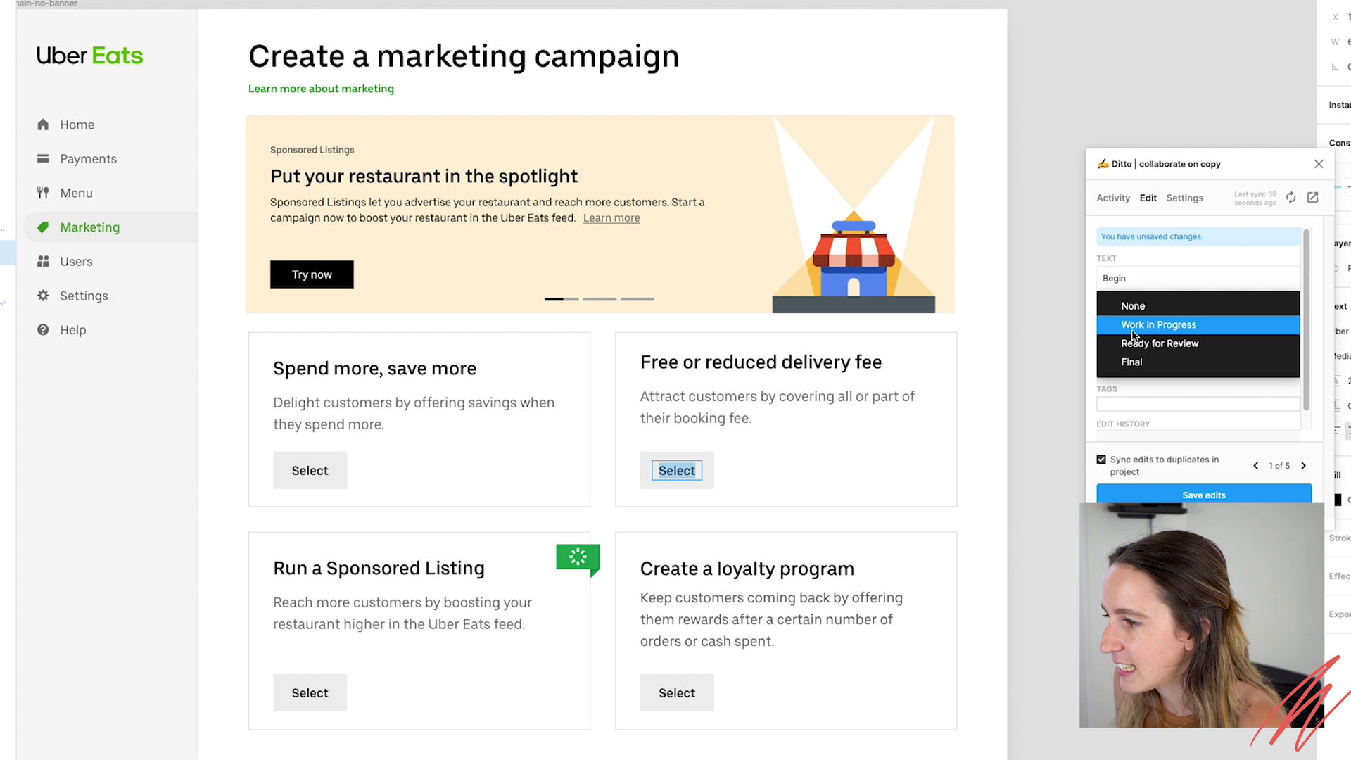
click(1181, 326)
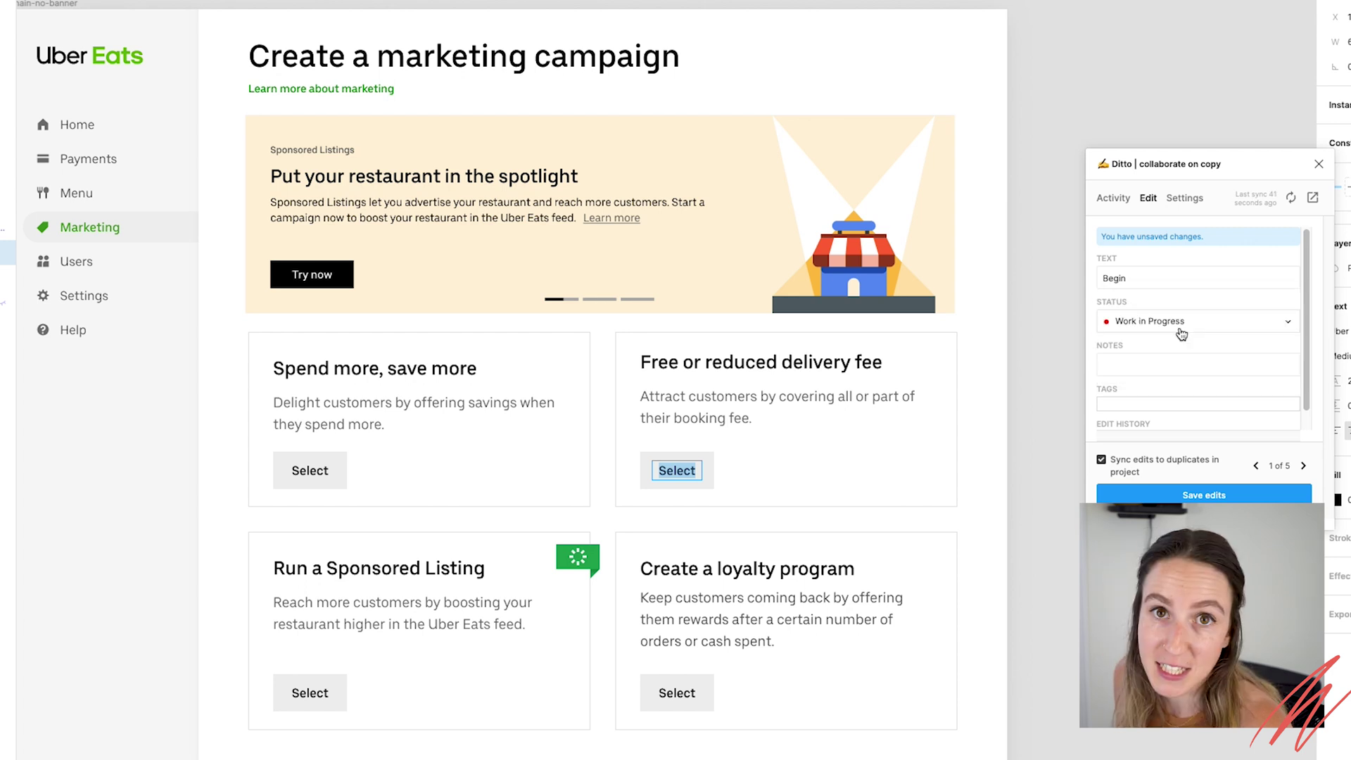
click(1161, 360)
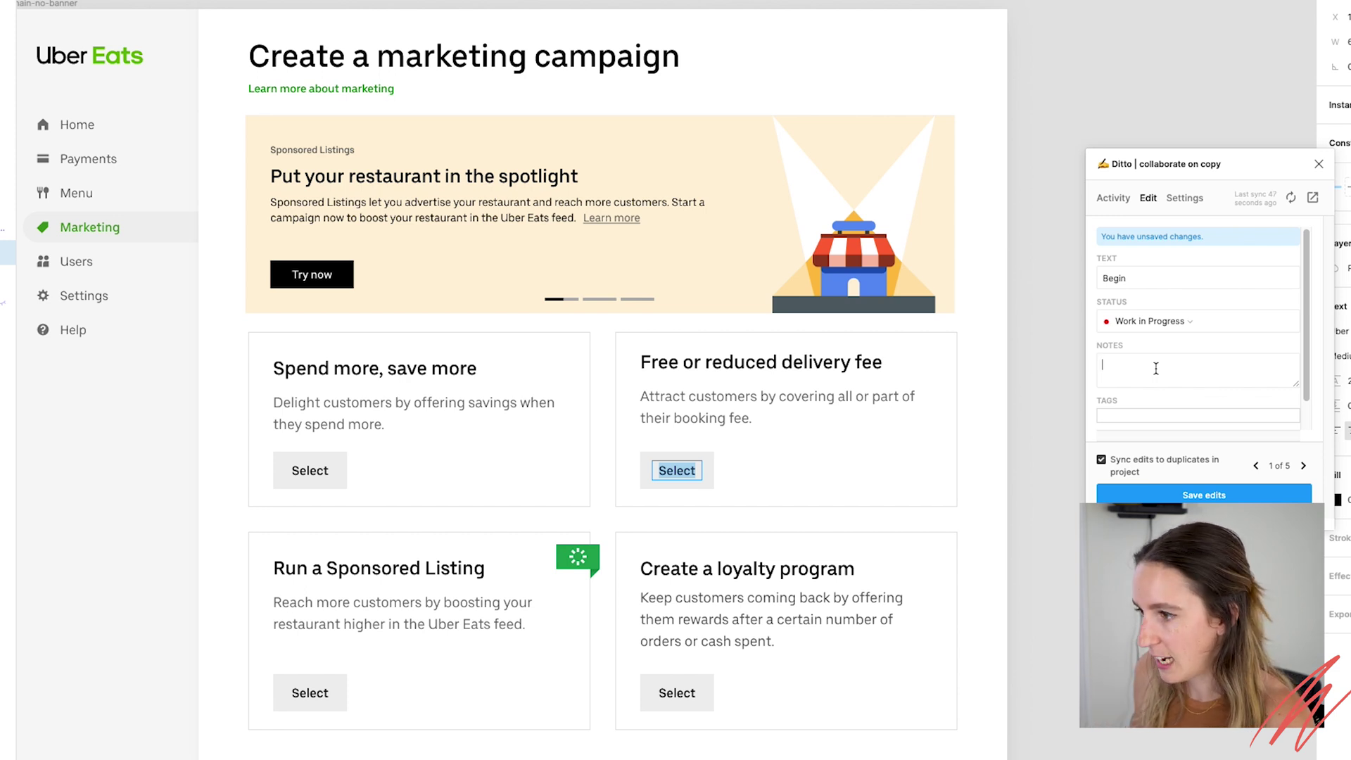
text(Still exploring differe)
text(nt options)
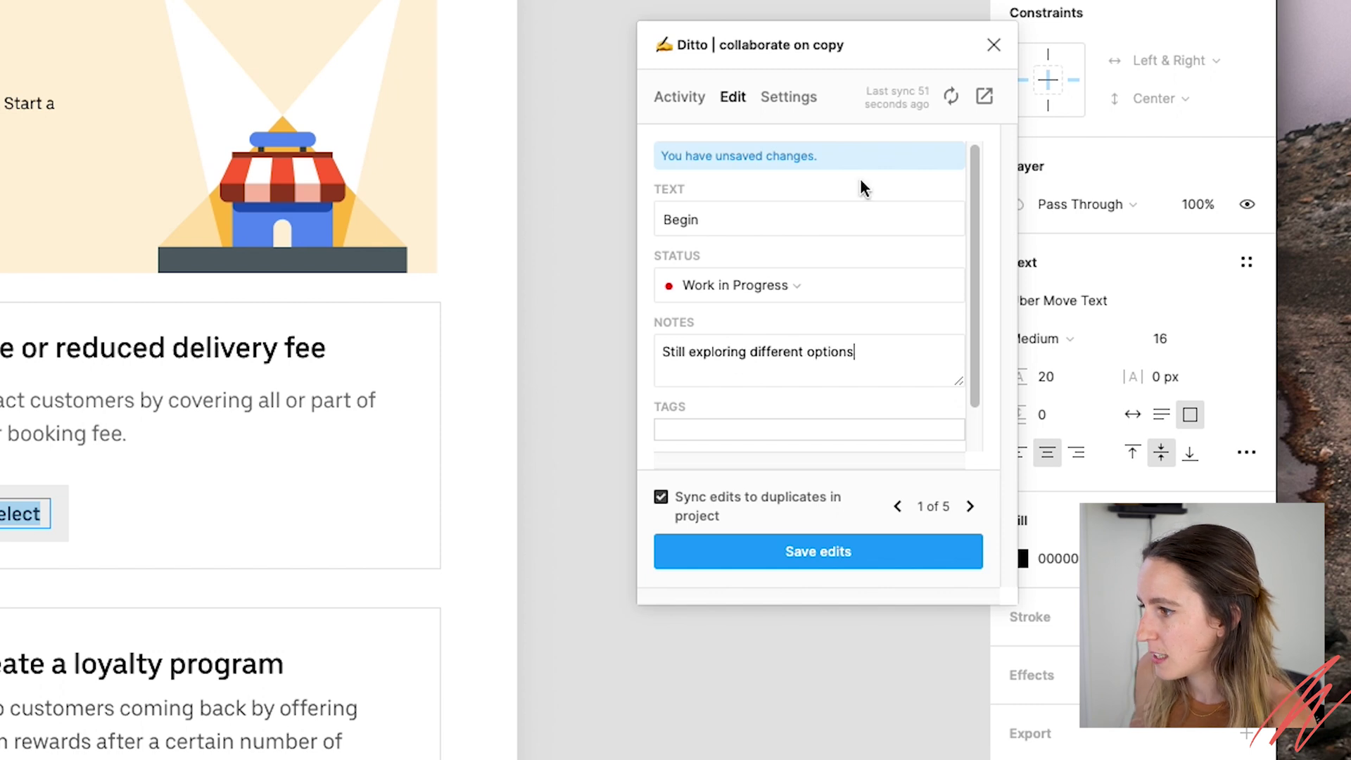
- Add BUTTON and CTA tags to the Begin copy, save the edits, and review sync activity
click(778, 429)
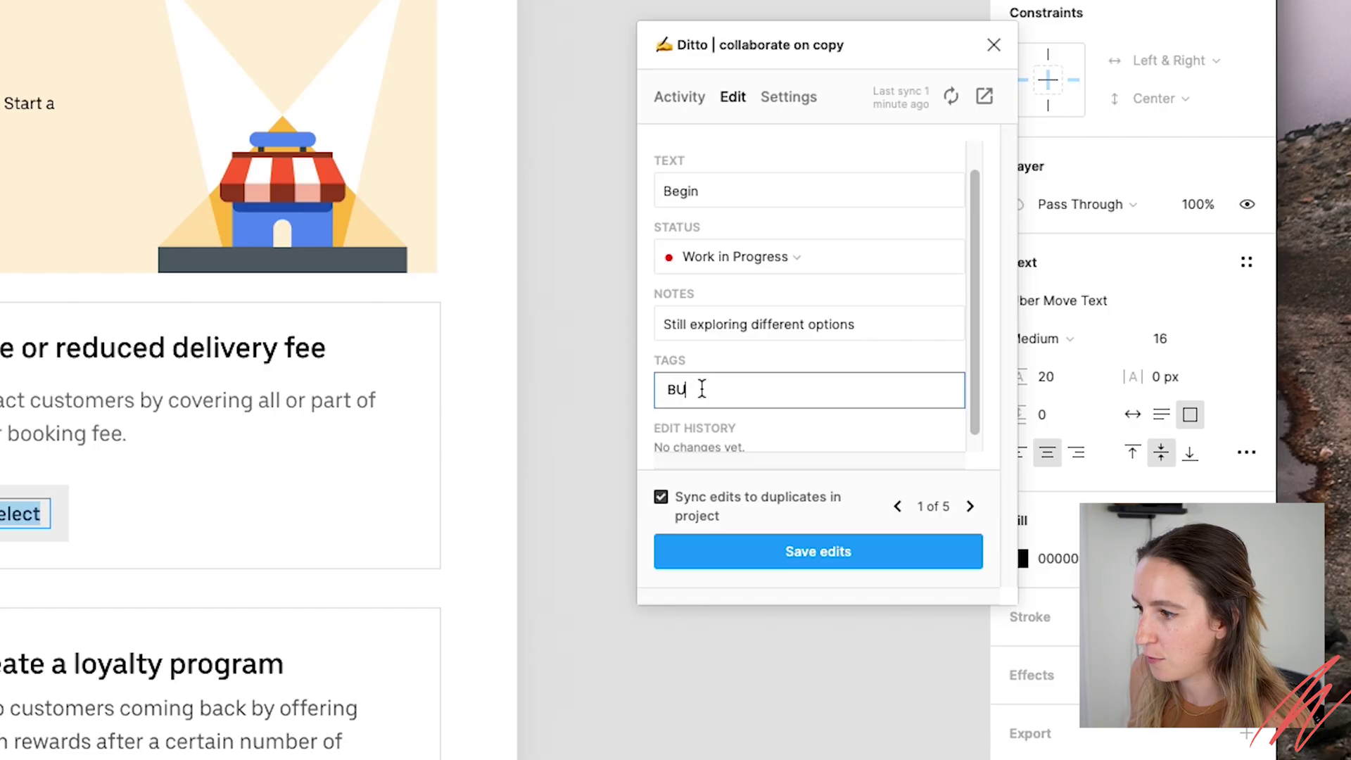
text(TTON)
key(Return)
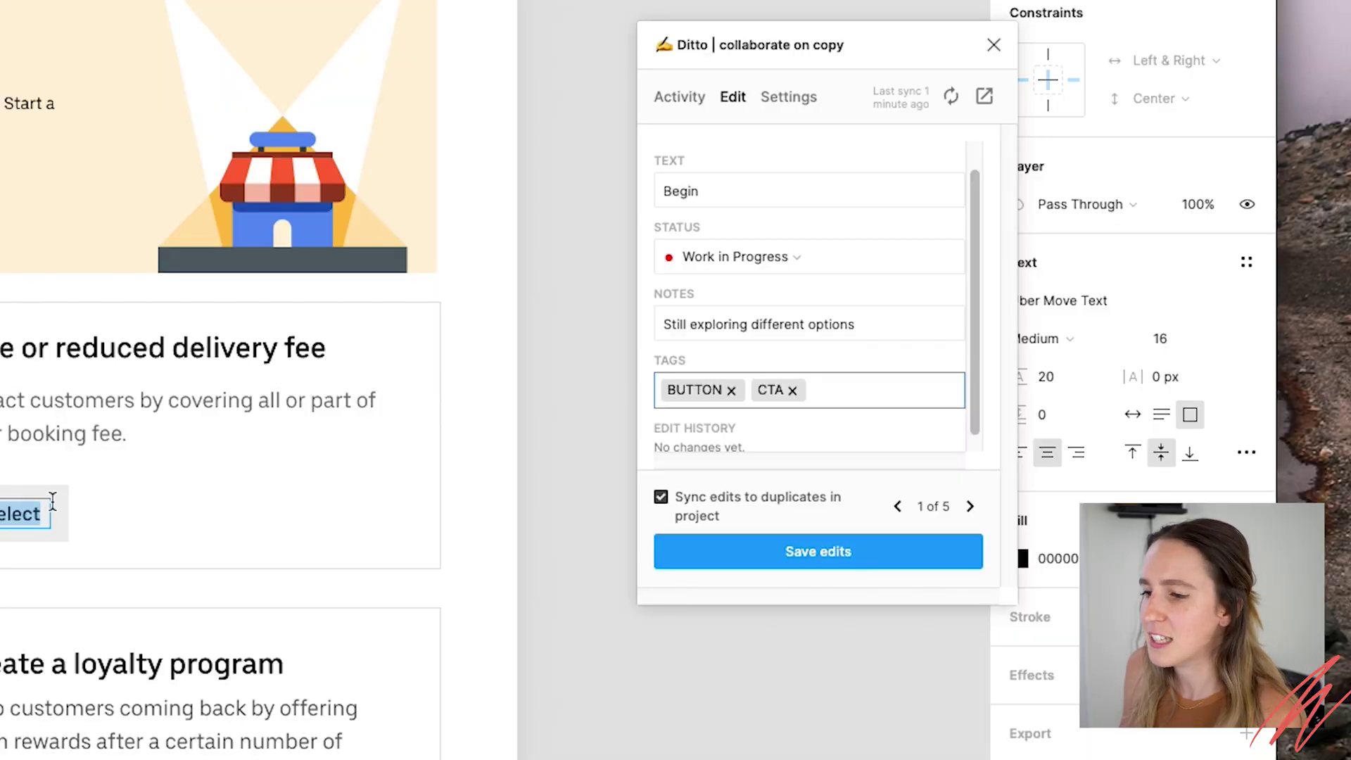
scroll(810, 422, down, 1)
click(879, 551)
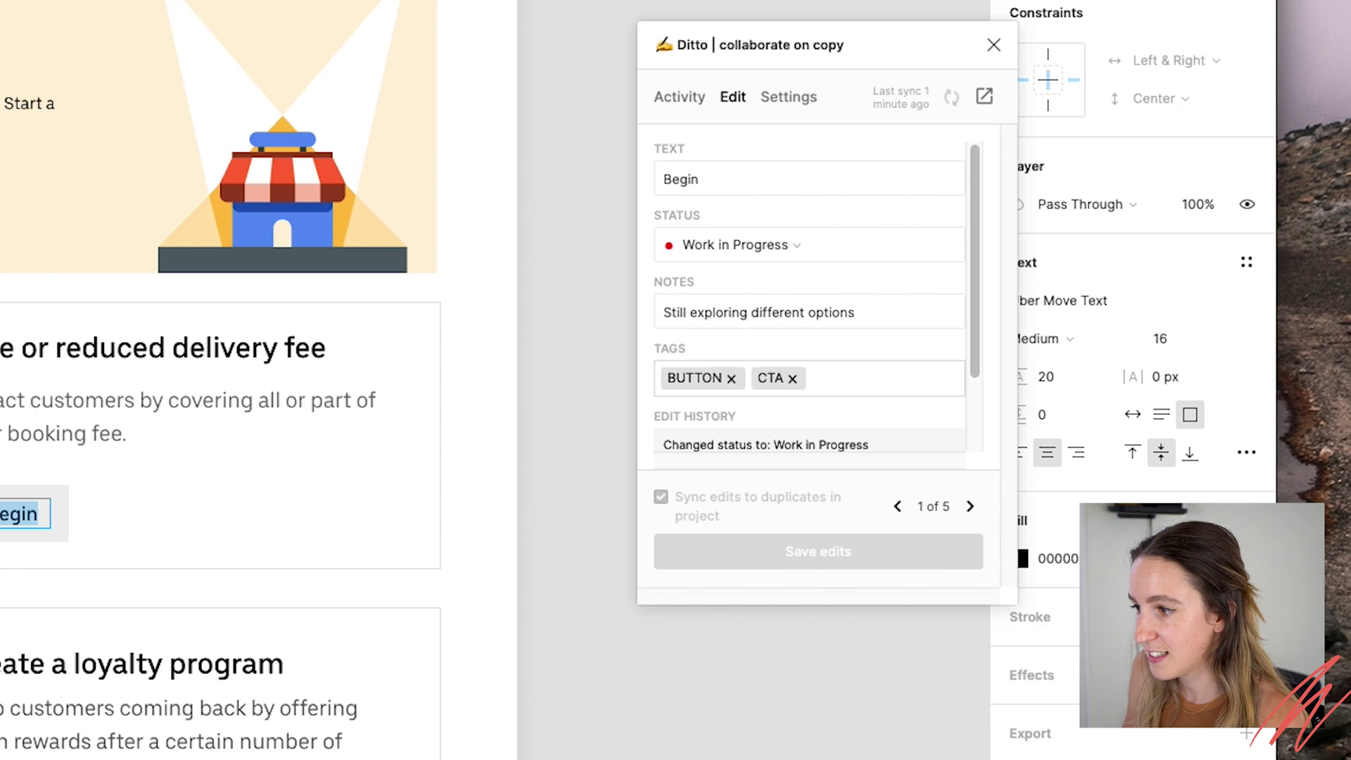
click(678, 99)
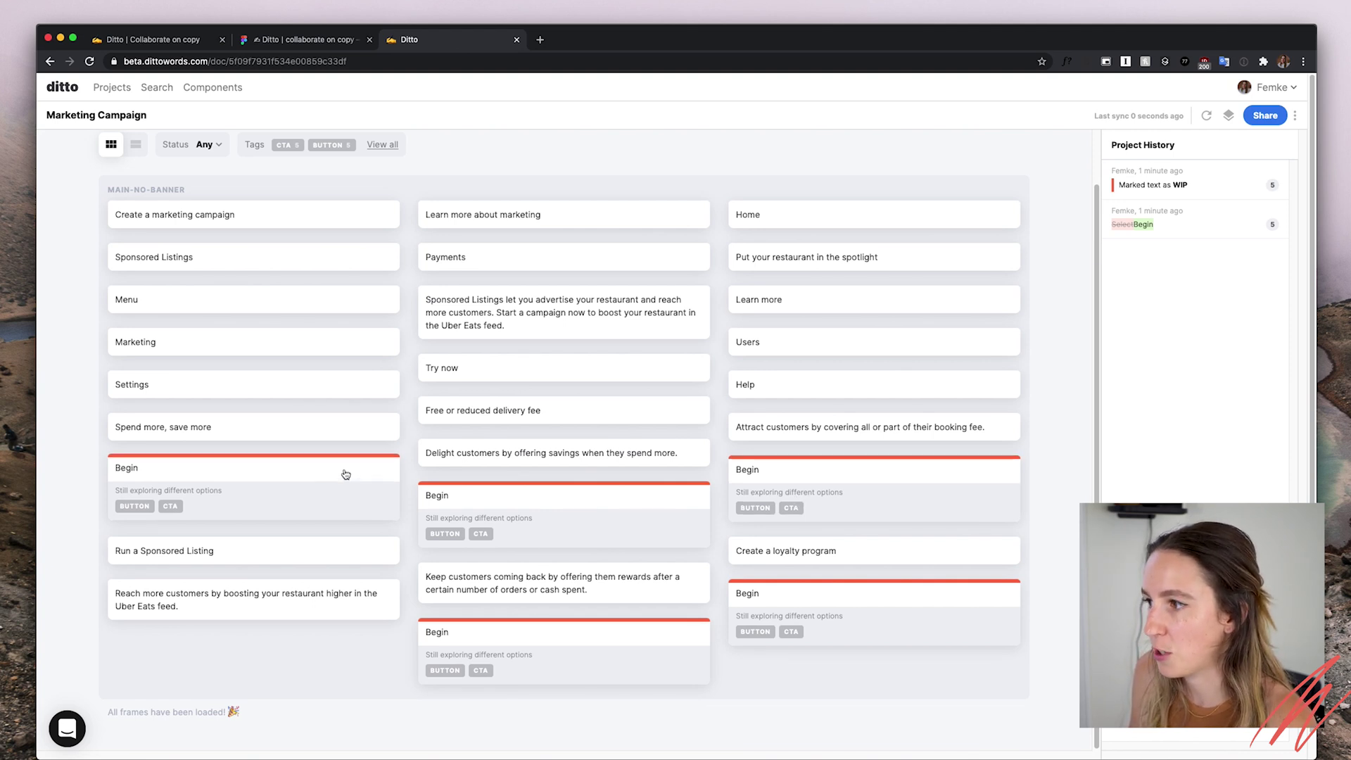
- Select the left, right and middle Begin button texts in Ditto
click(272, 475)
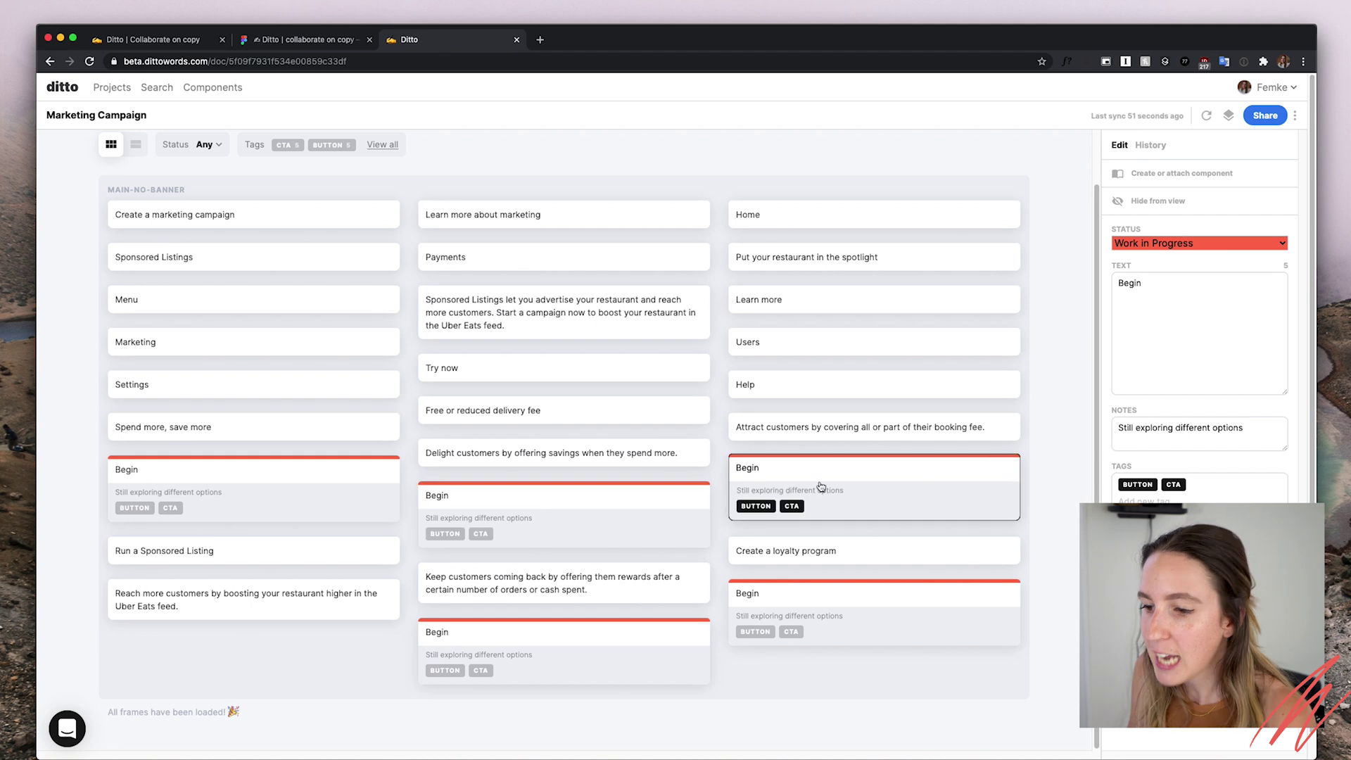
click(848, 616)
click(547, 653)
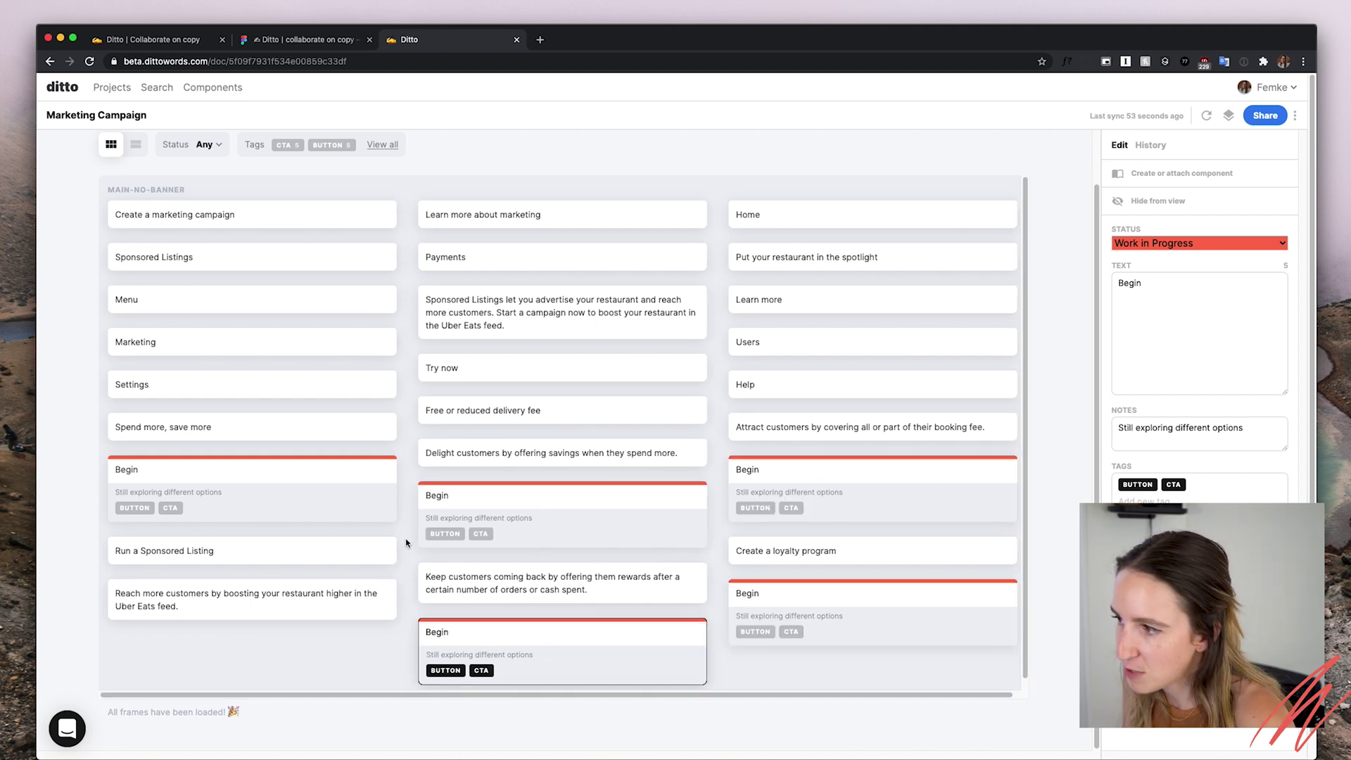
- Set the Begin texts' status to In Review and save, then select the Menu nav text
click(1285, 244)
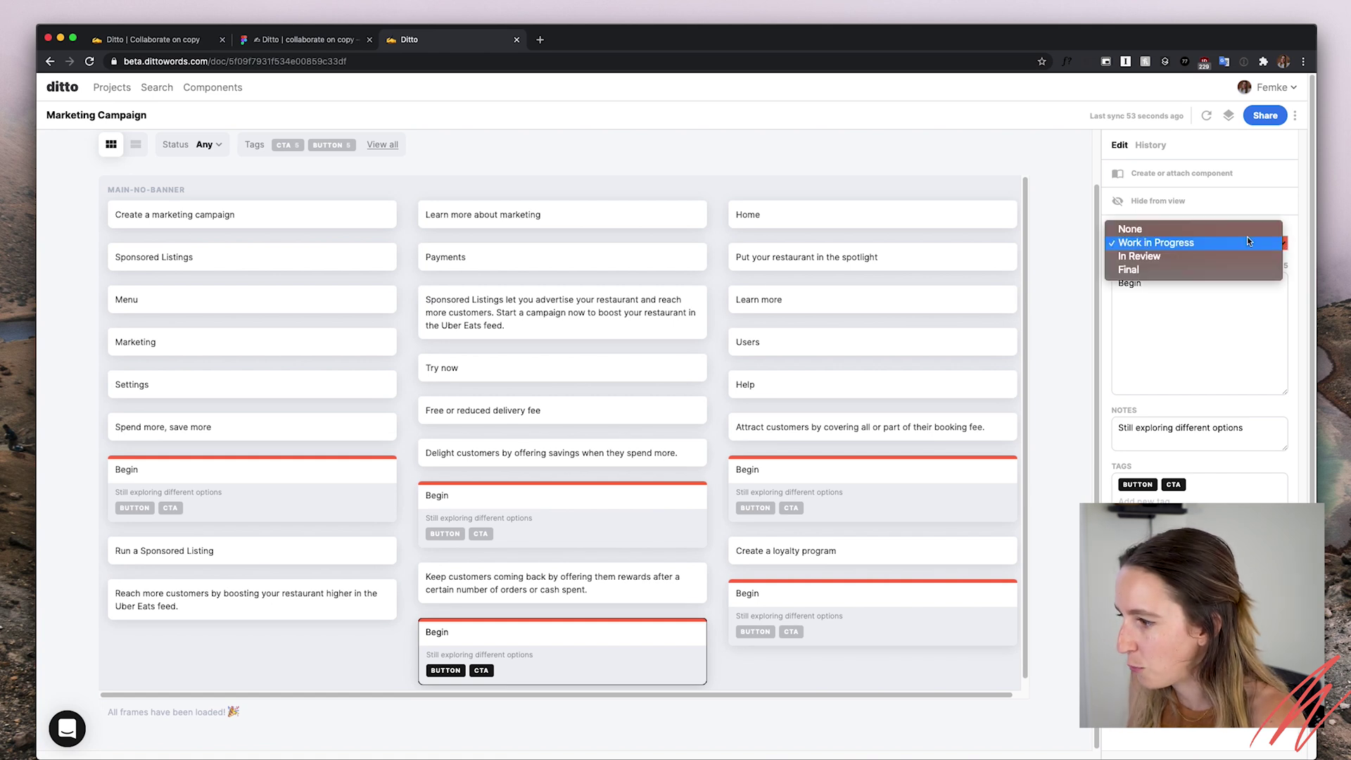
click(1138, 259)
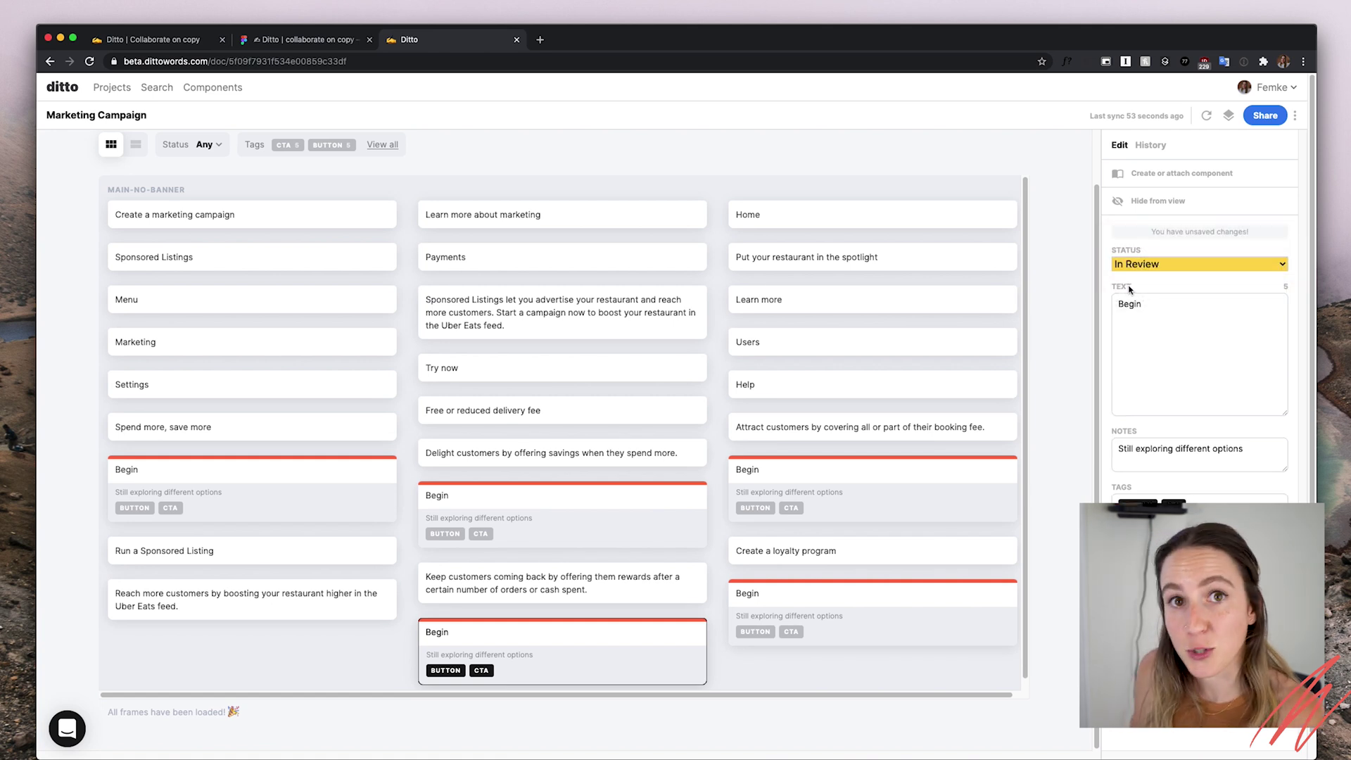
click(1260, 542)
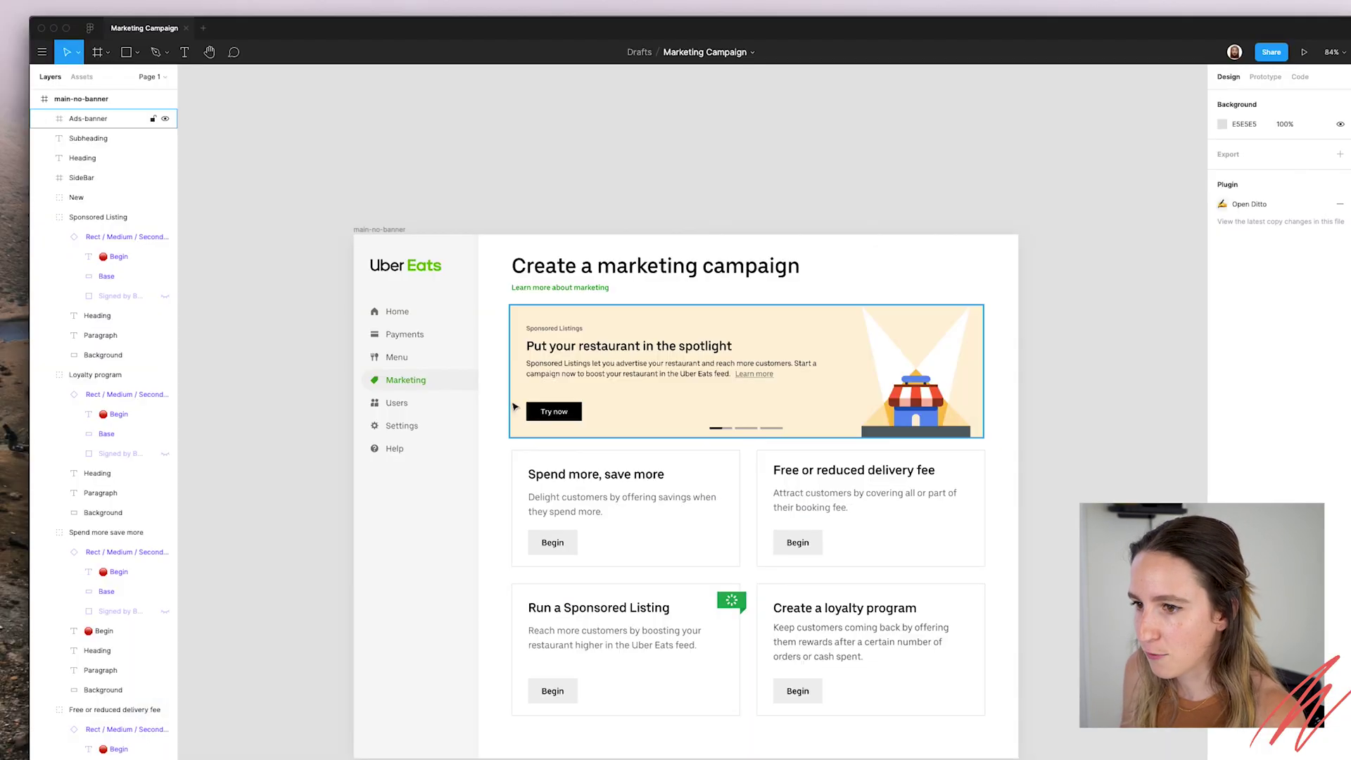
click(433, 387)
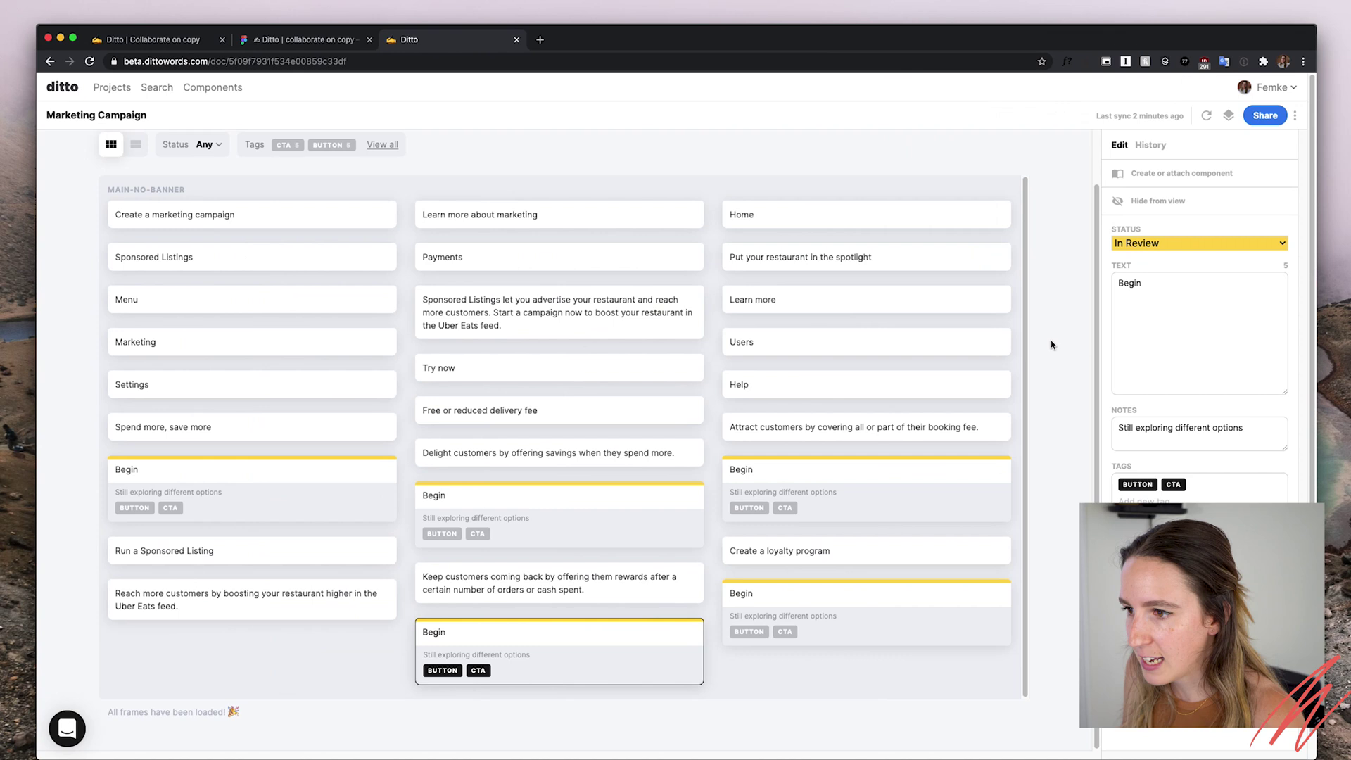
click(167, 304)
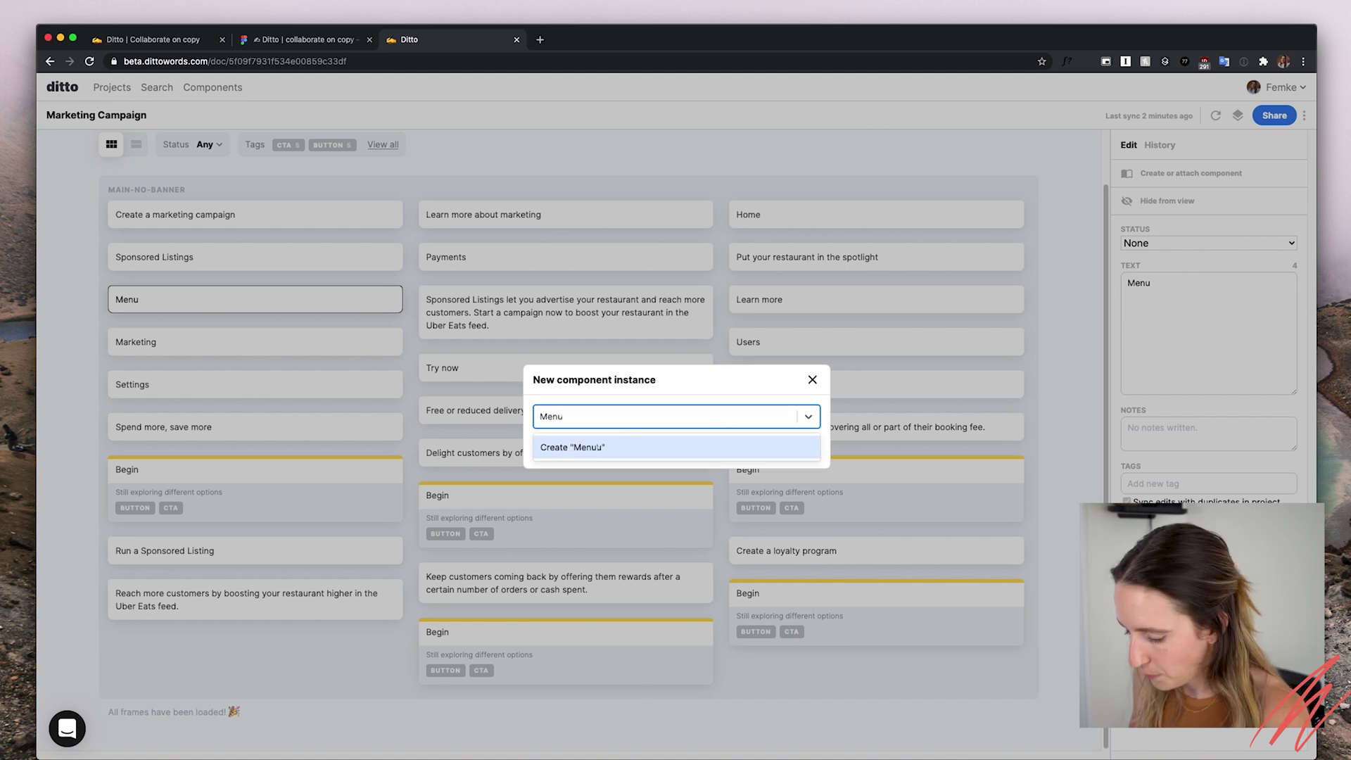
- Create a new 'Menu' component from the Menu nav text
click(786, 454)
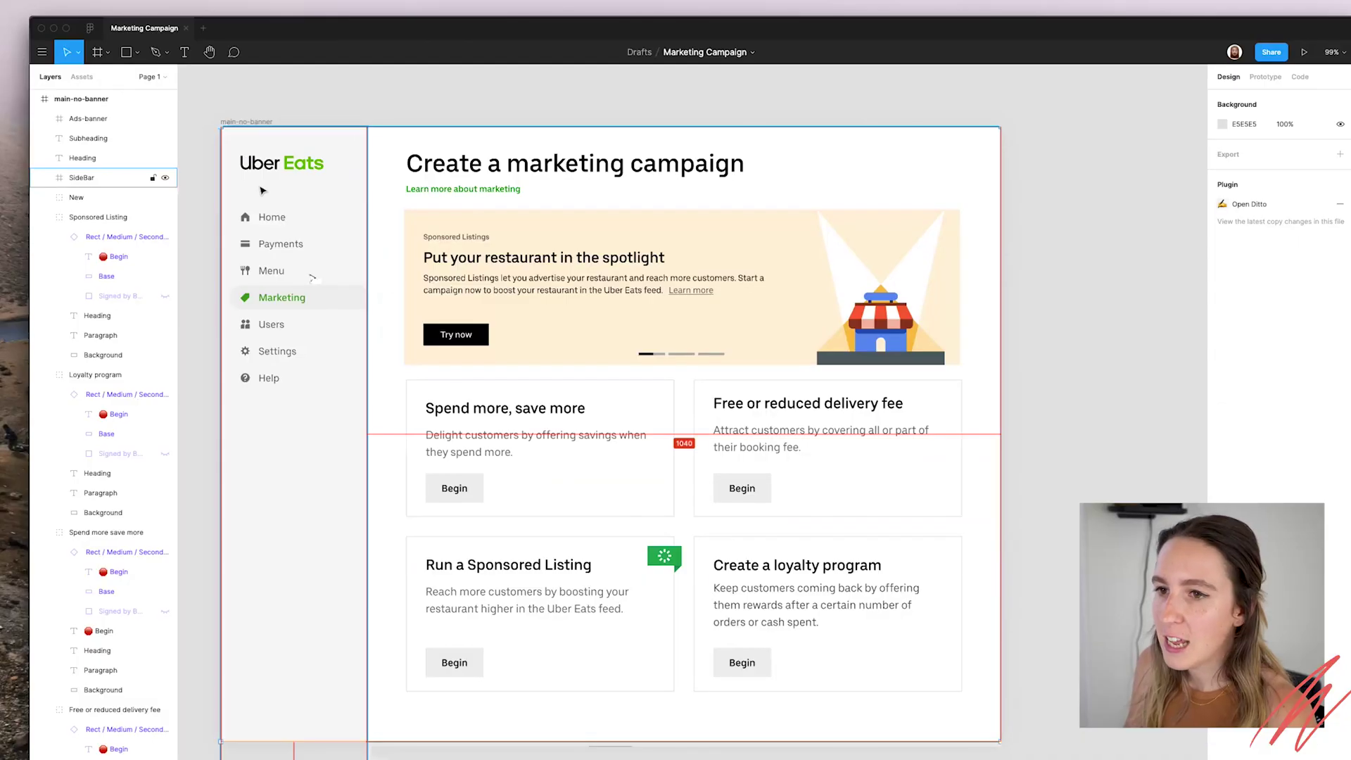
- Duplicate the main-no-banner frame to the right and change the copy's heading to 'Menu'
drag(330, 280, 1197, 281)
key(Escape)
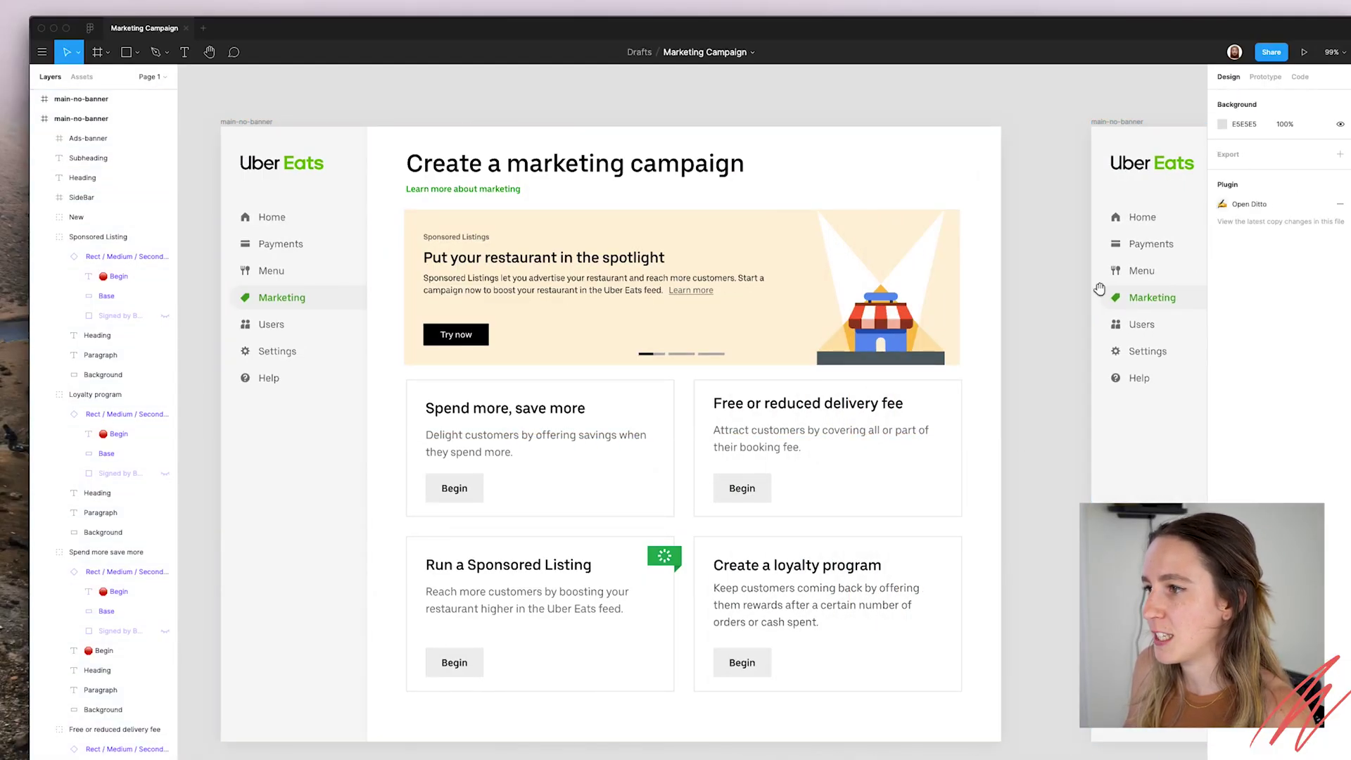
scroll(517, 206, right, 10)
double_click(518, 197)
text(Menu)
key(Escape)
key(Escape)
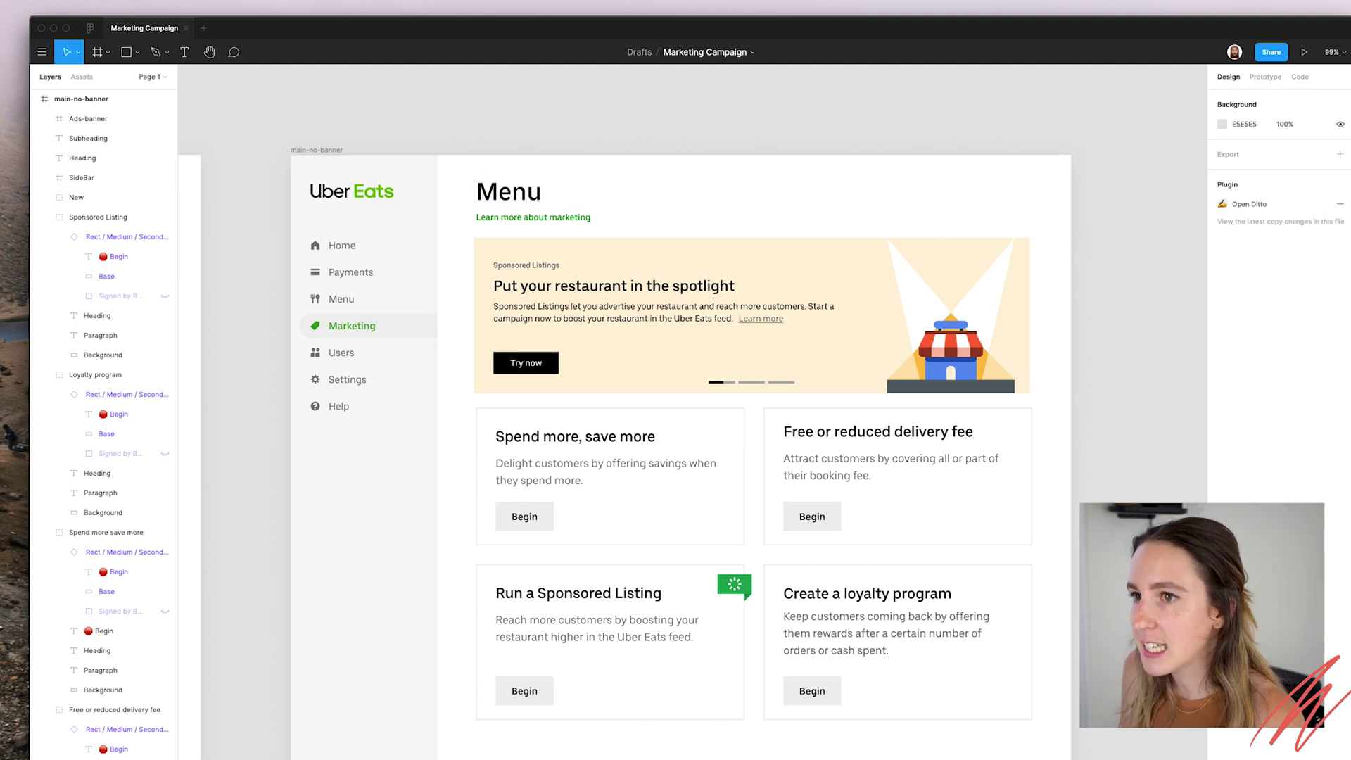
click(1066, 402)
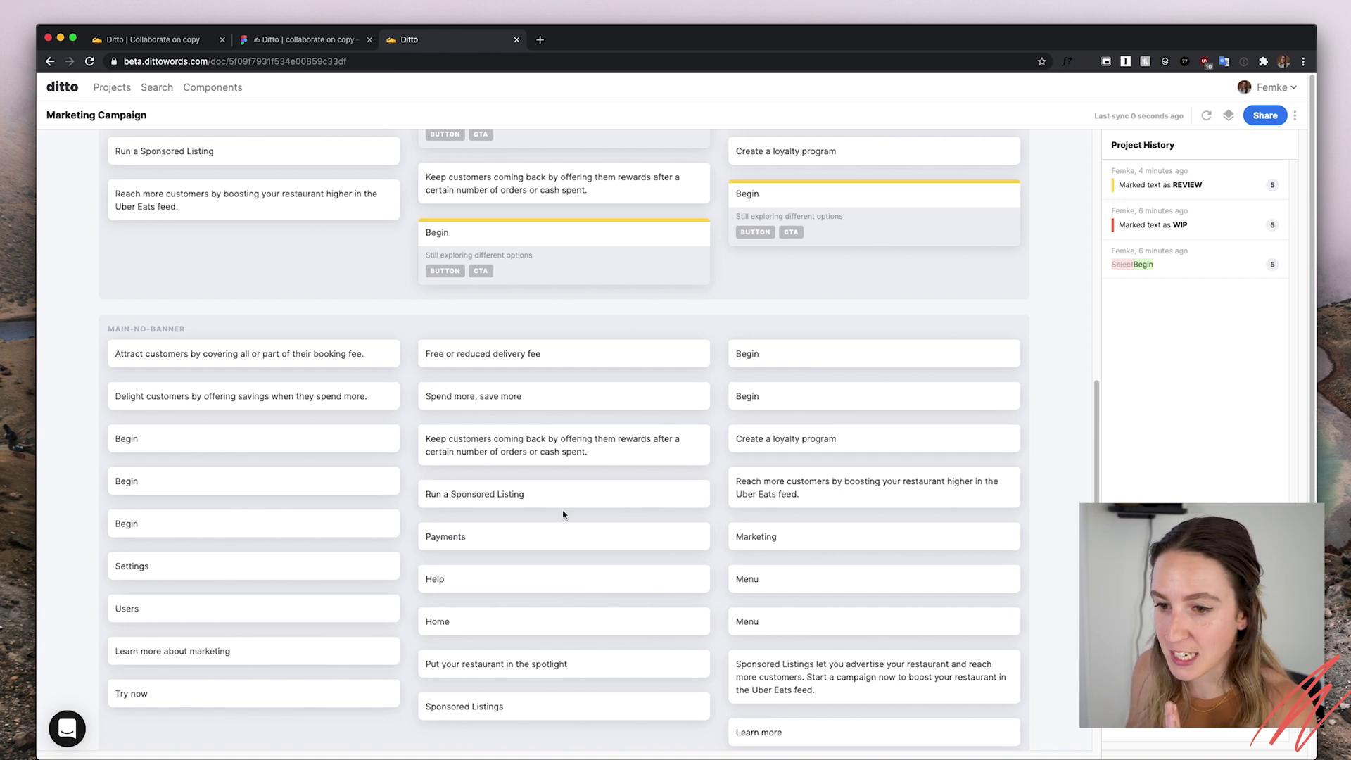
- Attach the copied frame's Menu nav text to the existing Menu component
click(827, 585)
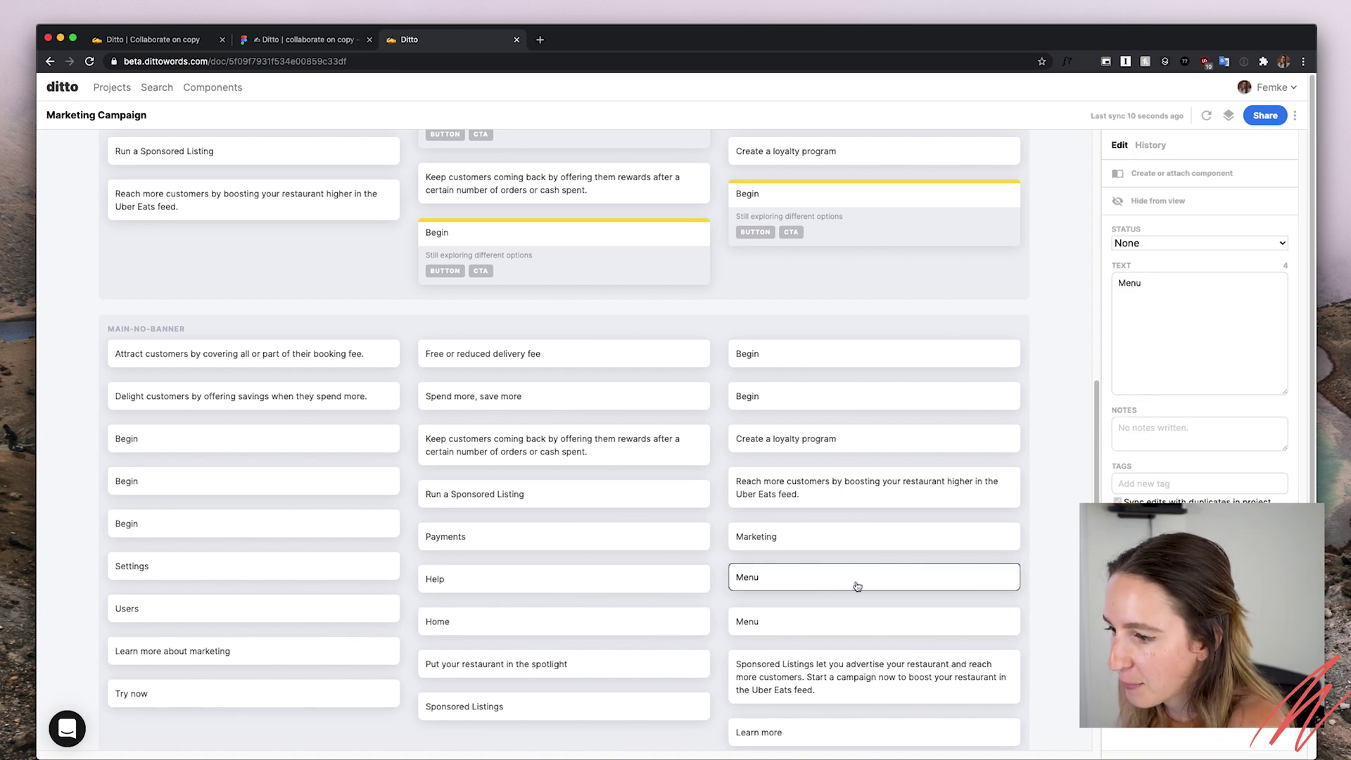
click(1183, 176)
click(817, 417)
click(712, 449)
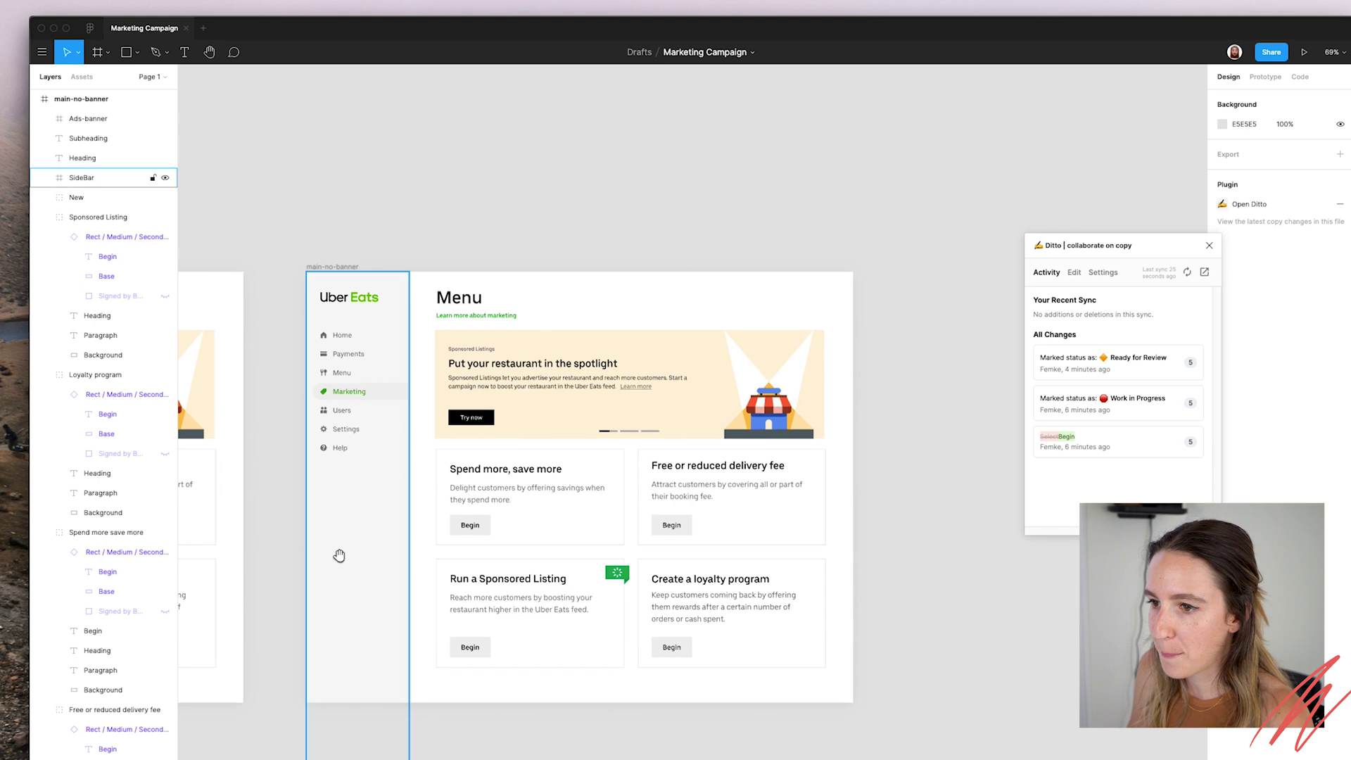
- Replace the Menu component's text with 'Store' in the Ditto plugin and save the edit
click(334, 357)
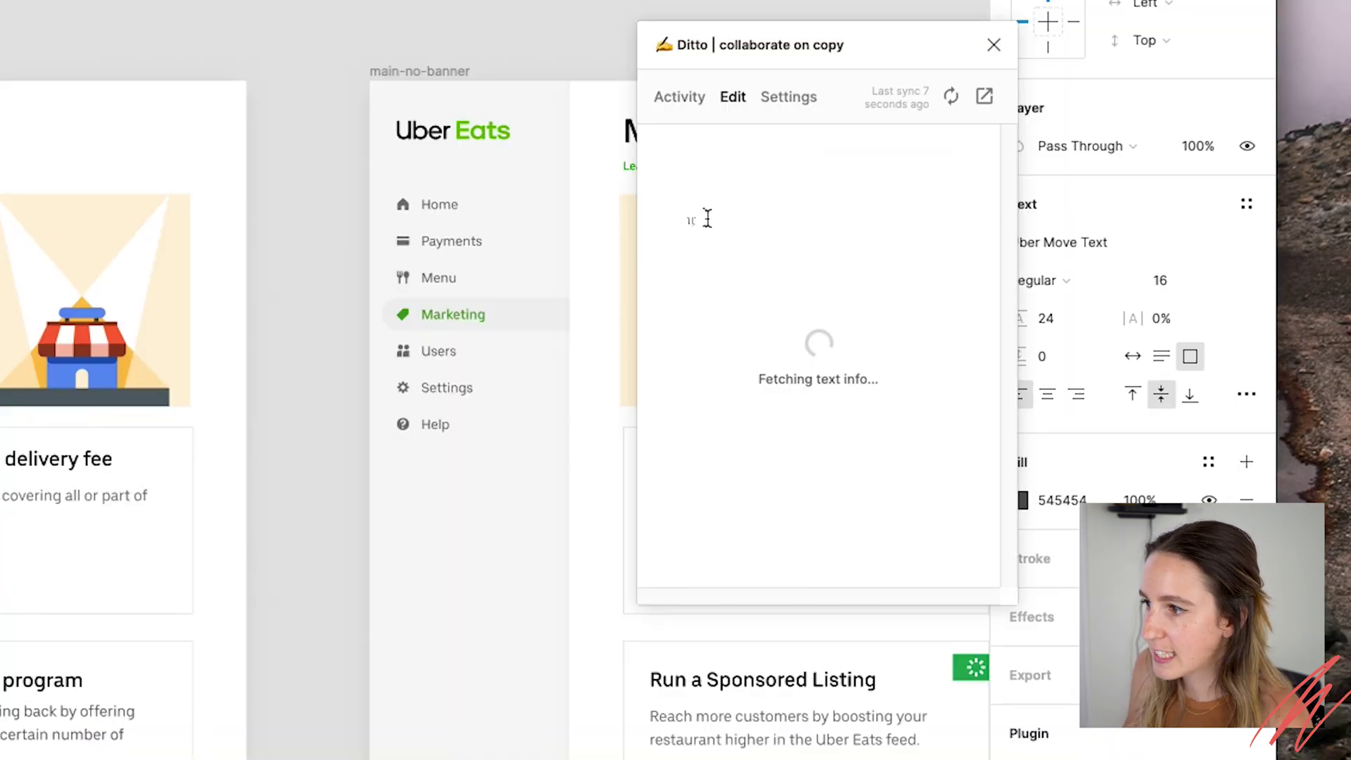
click(1055, 336)
key(ctrl+a)
text(Store)
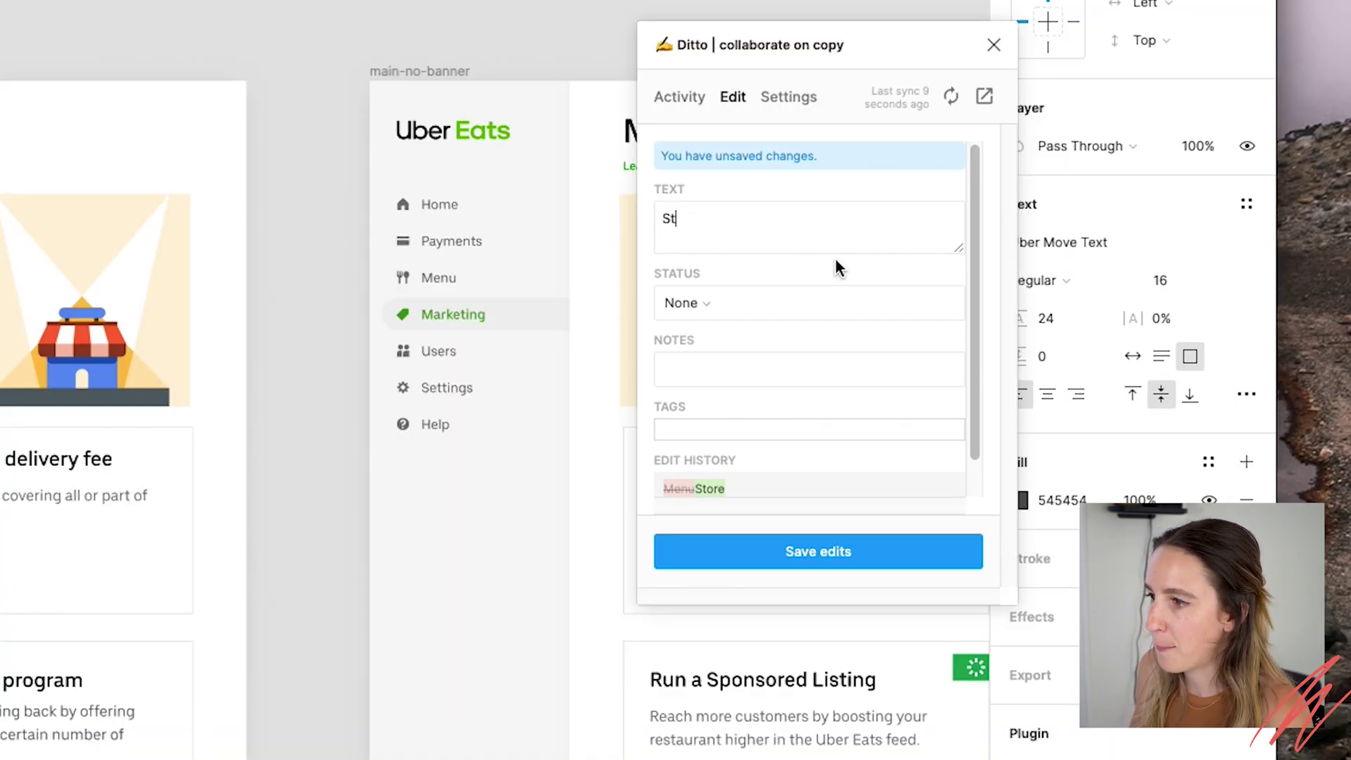
click(839, 556)
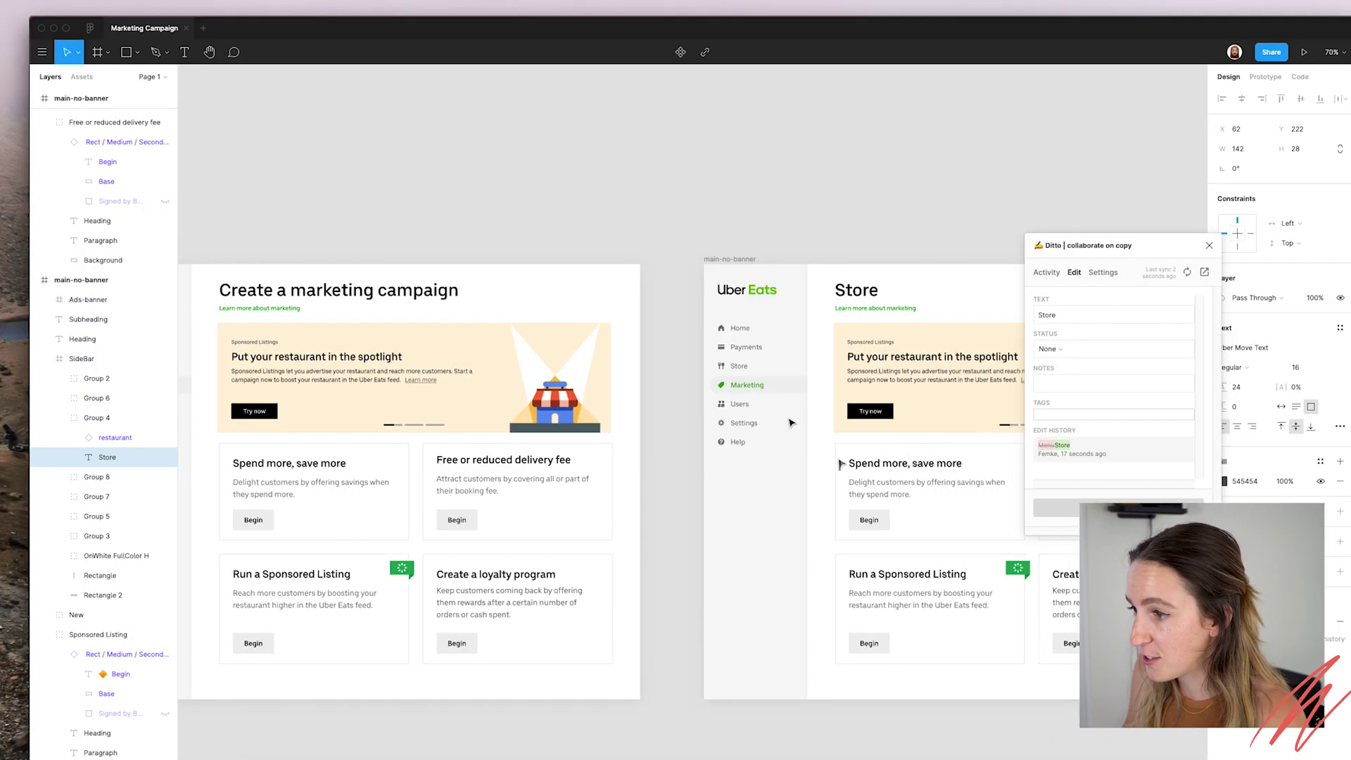
scroll(841, 471, right, 3)
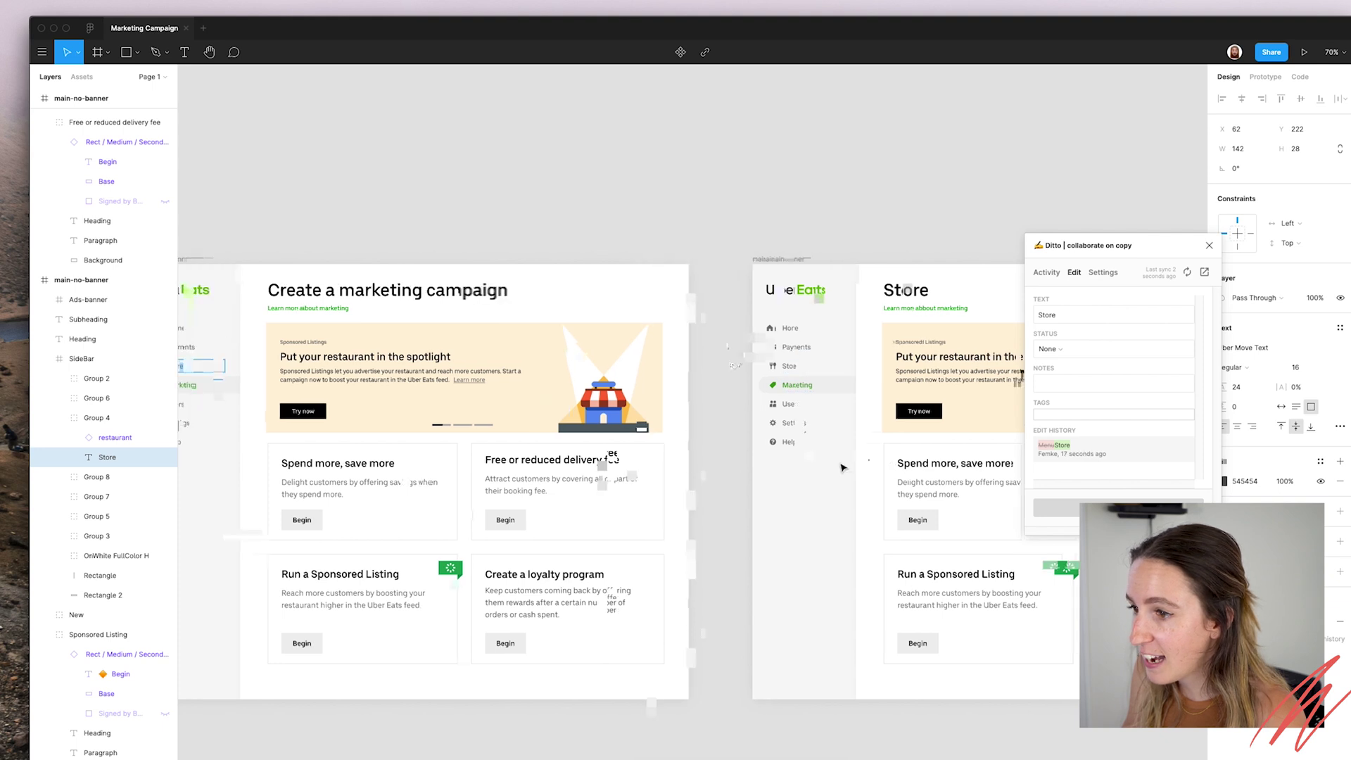
scroll(843, 468, right, 4)
scroll(590, 391, up, 3)
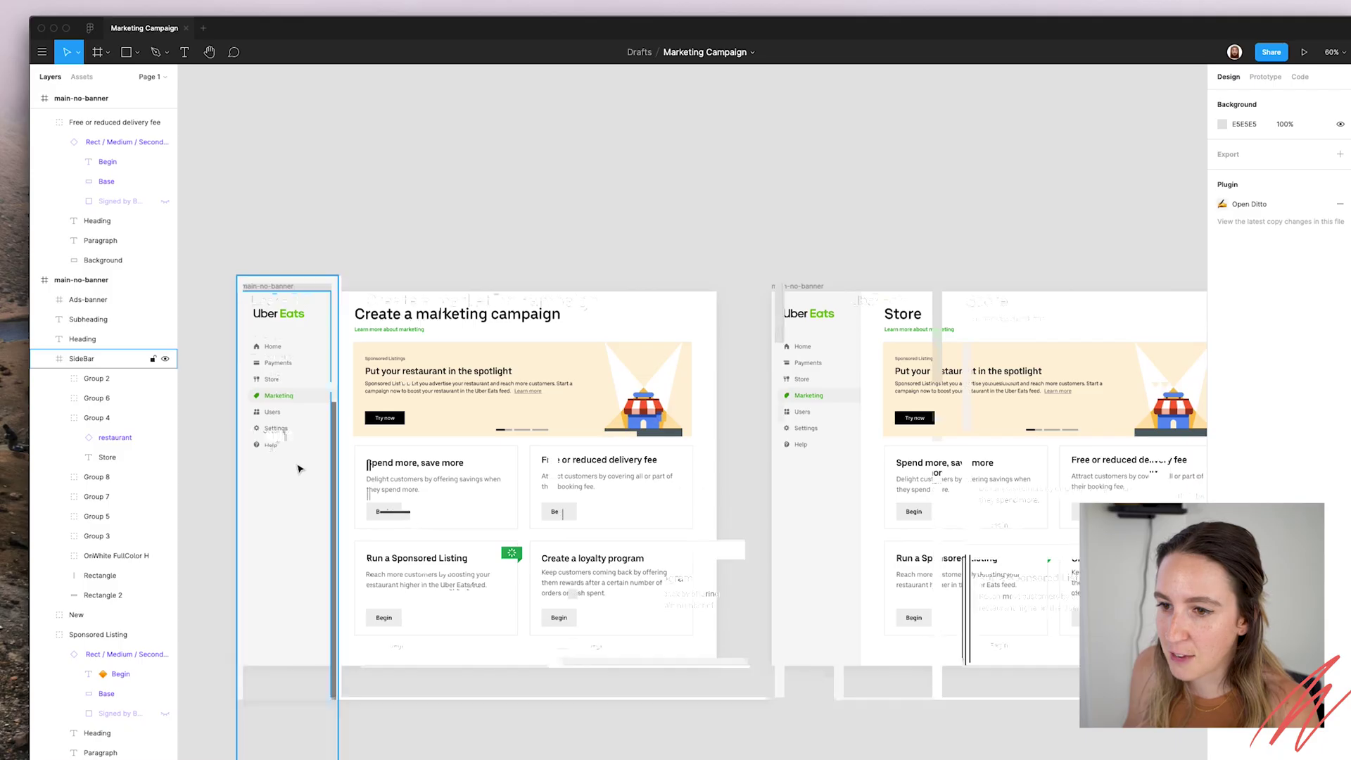
- Copy the left frame's sidebar onto the Store frame and check its 'Store' nav text
click(293, 504)
drag(267, 489, 869, 484)
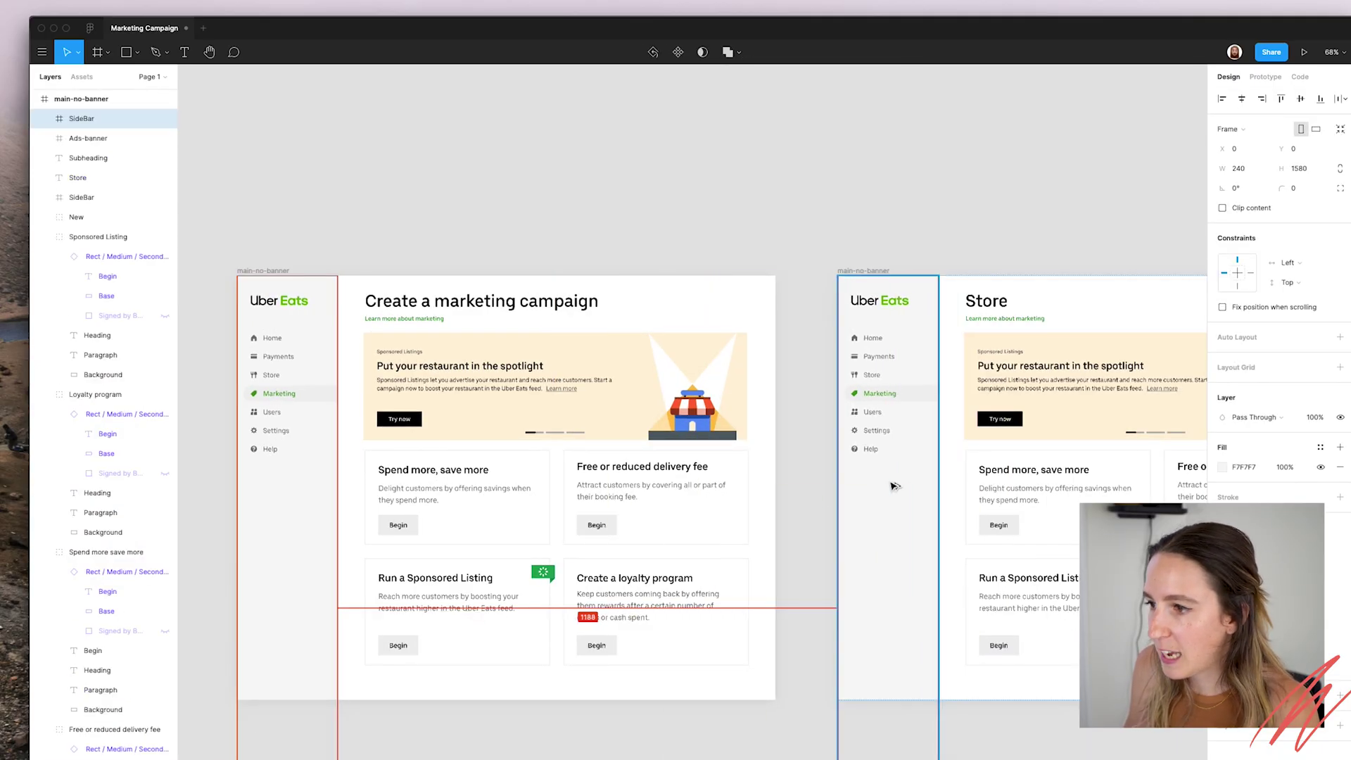
key(Escape)
double_click(869, 376)
double_click(869, 375)
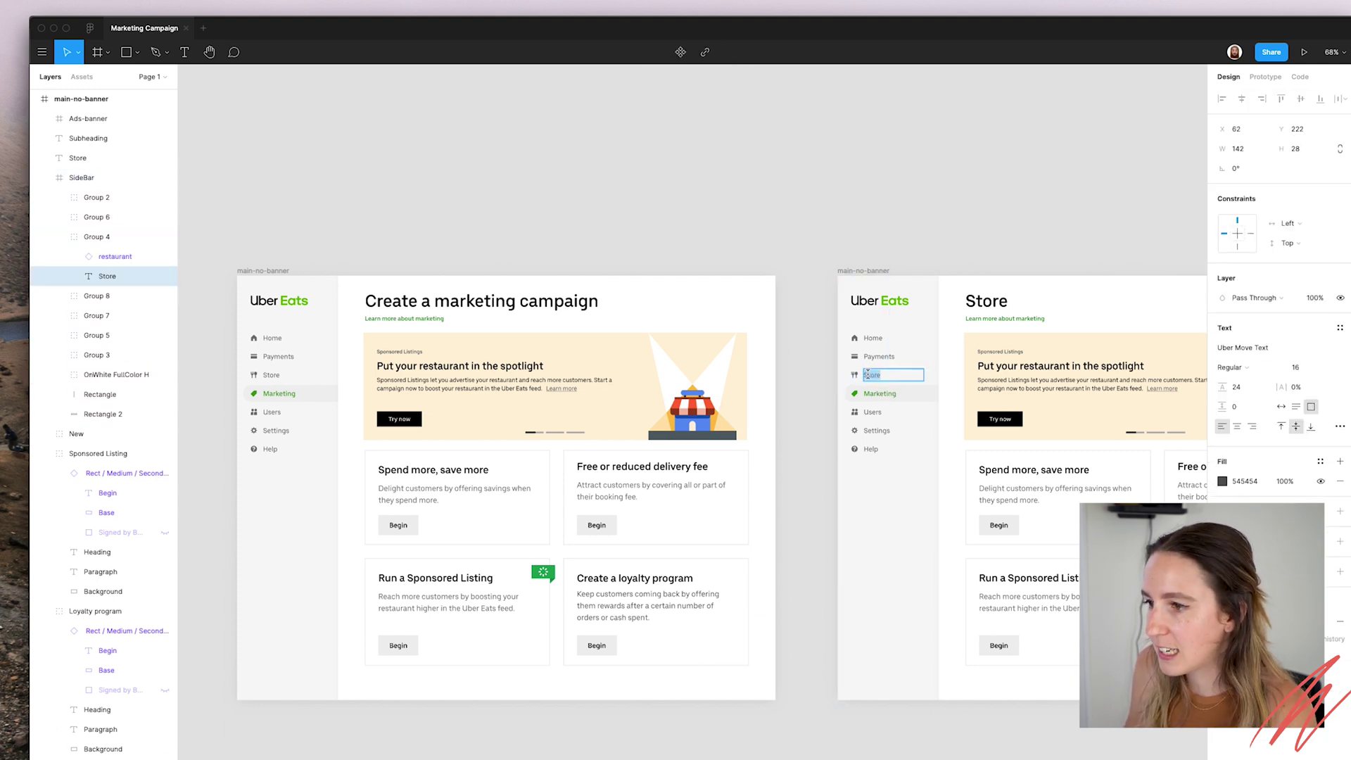
- Open Ditto's Component Library to see the Menu component now reading 'Store'
click(815, 181)
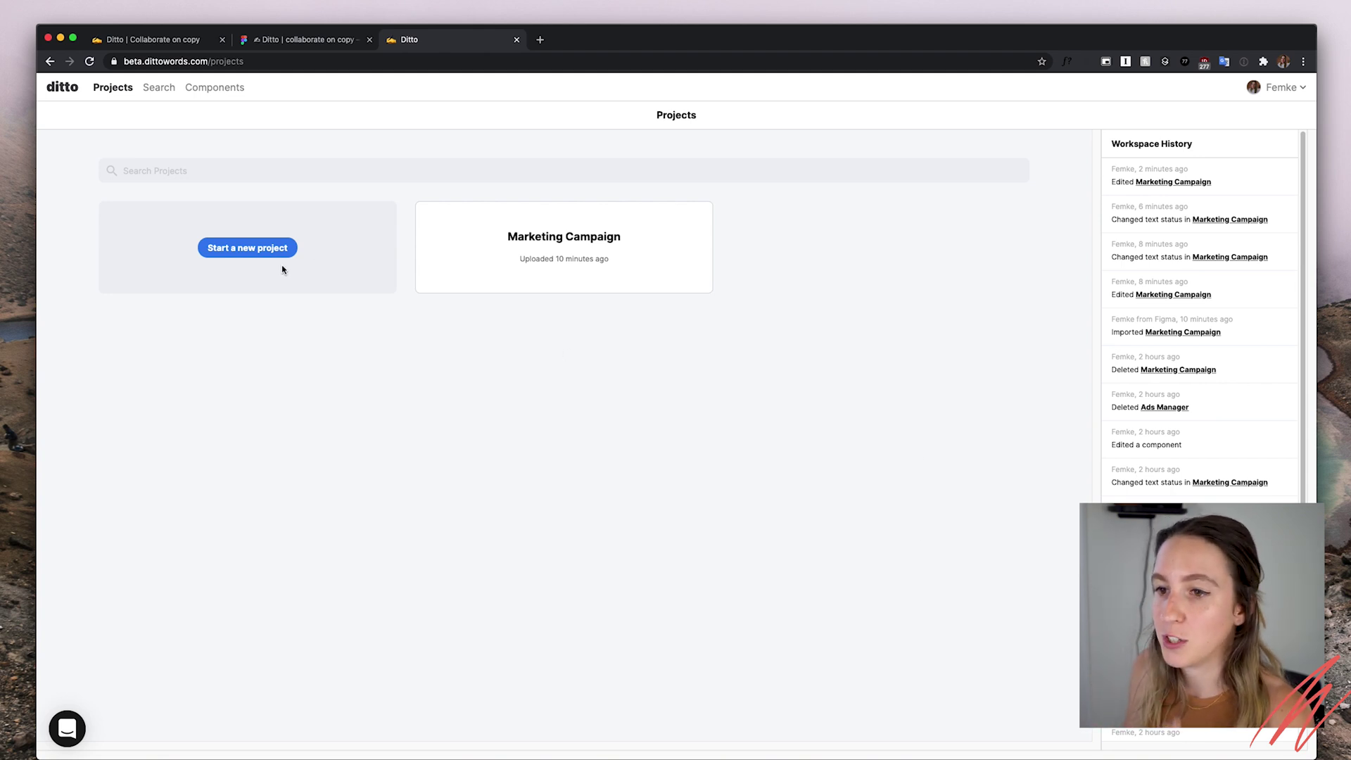
click(162, 89)
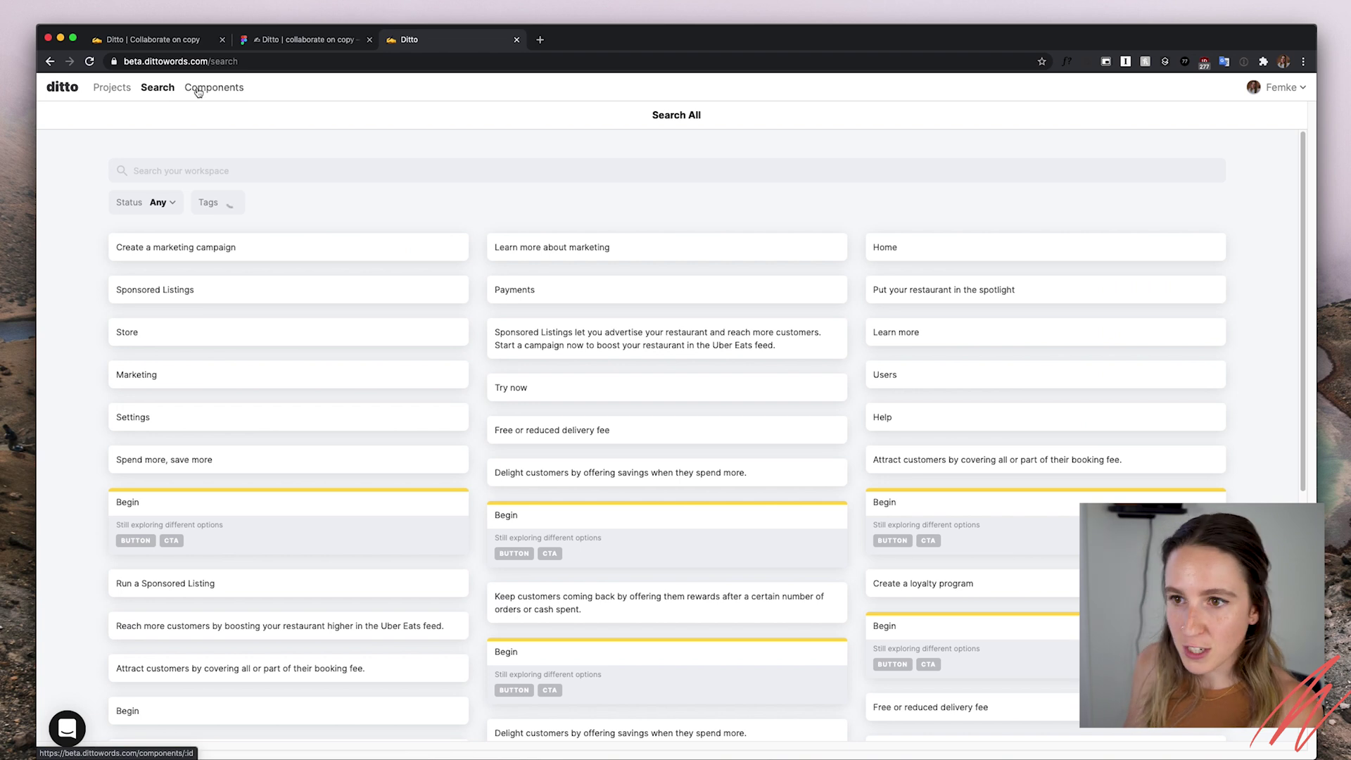
click(207, 93)
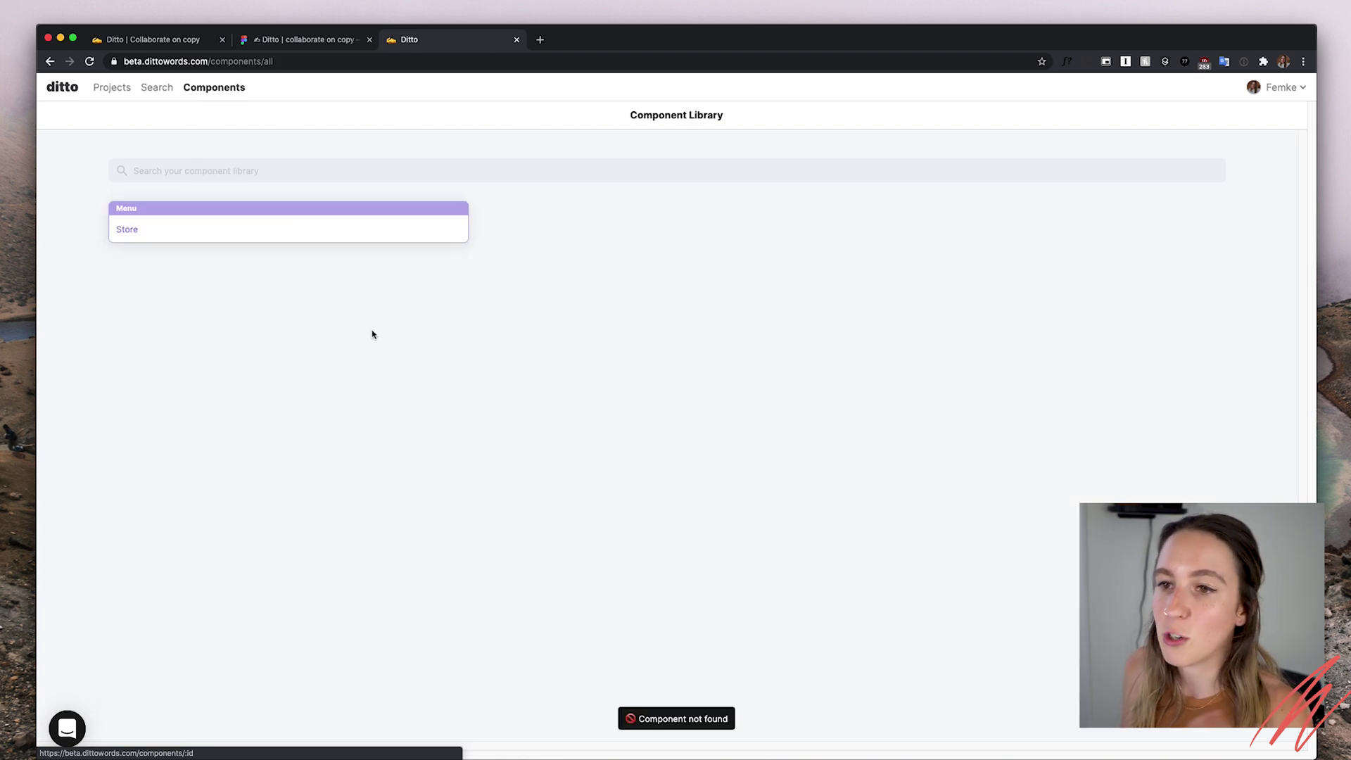